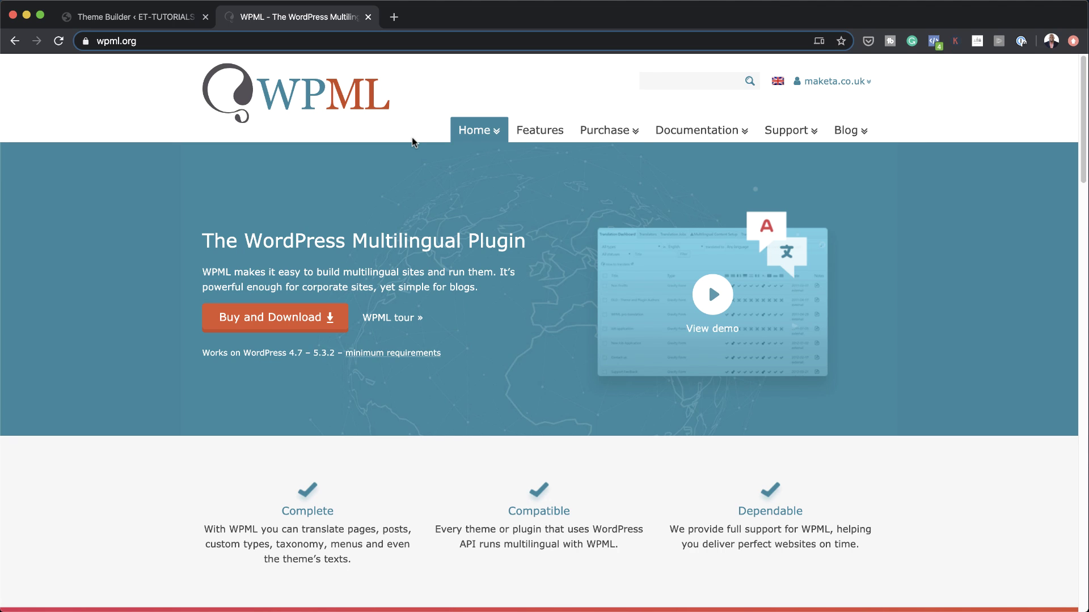
Step: On WPML.org's Purchase page, compare the three plans and find the Page-builders support row
left_click(608, 132)
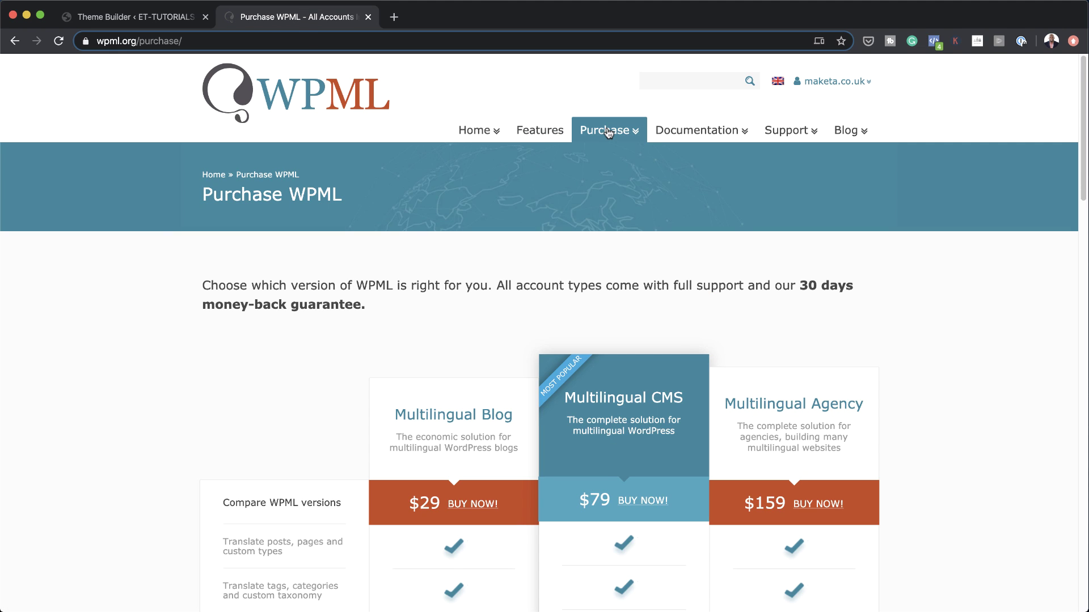
scroll(142, 382, "down", 5)
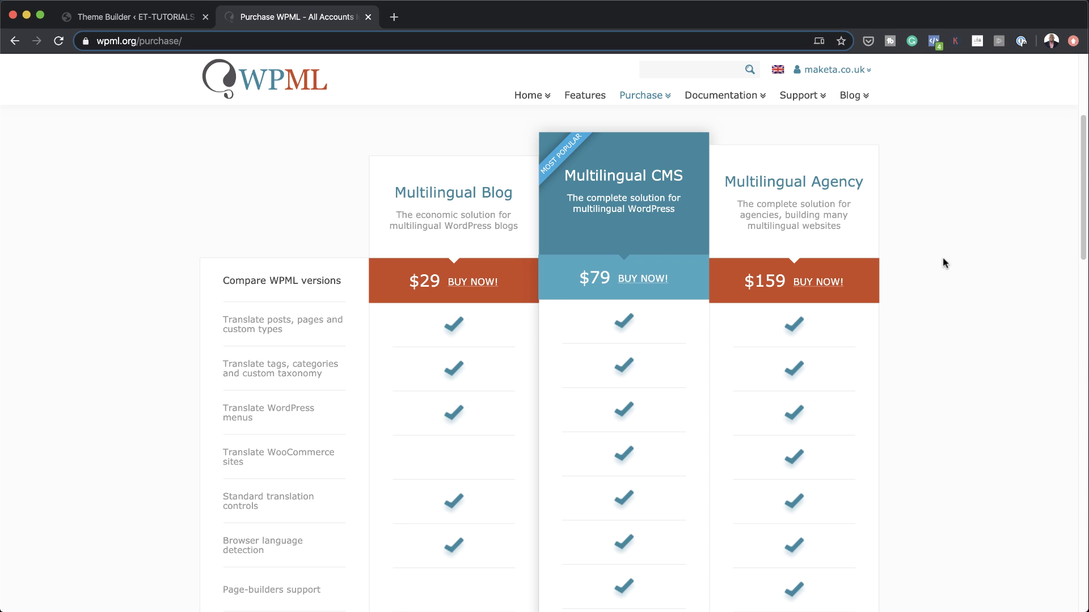
scroll(927, 339, "down", 1)
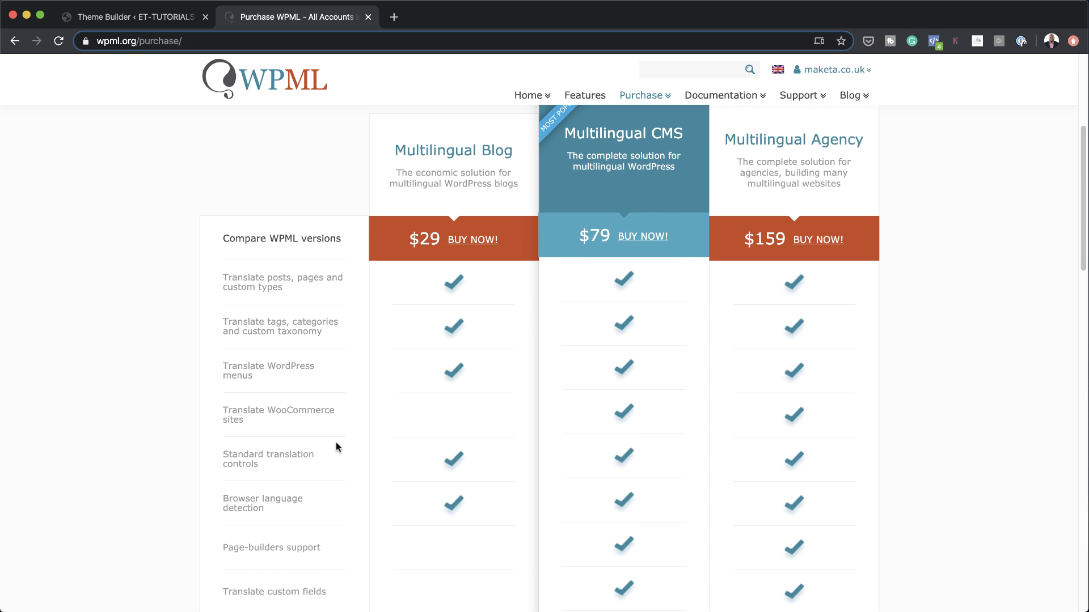
scroll(137, 470, "down", 1)
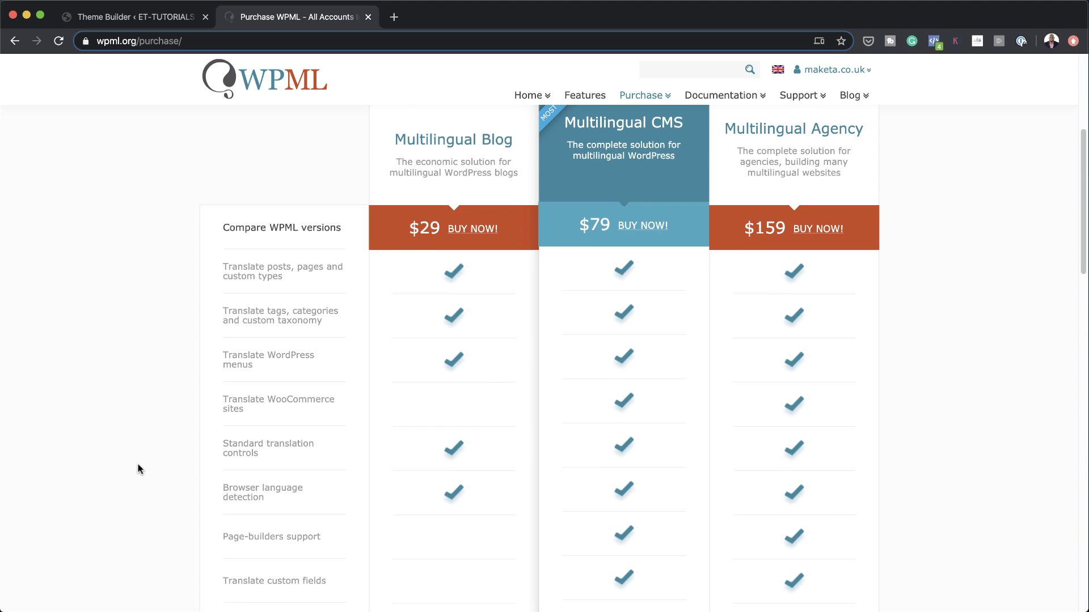
scroll(138, 469, "down", 1)
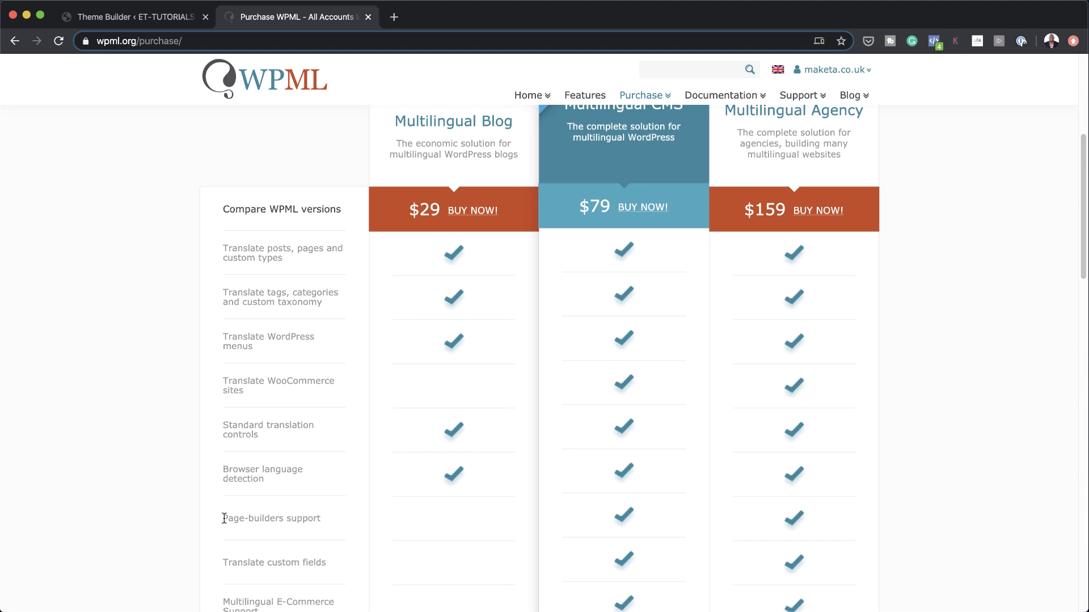
left_click_drag(227, 519, 324, 519)
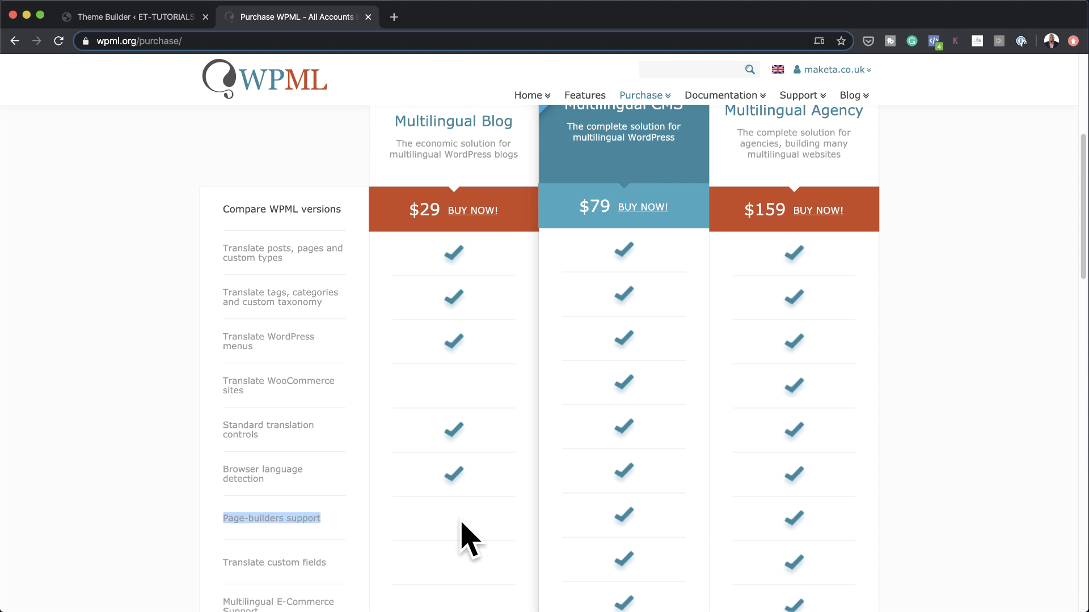
scroll(664, 423, "up", 3)
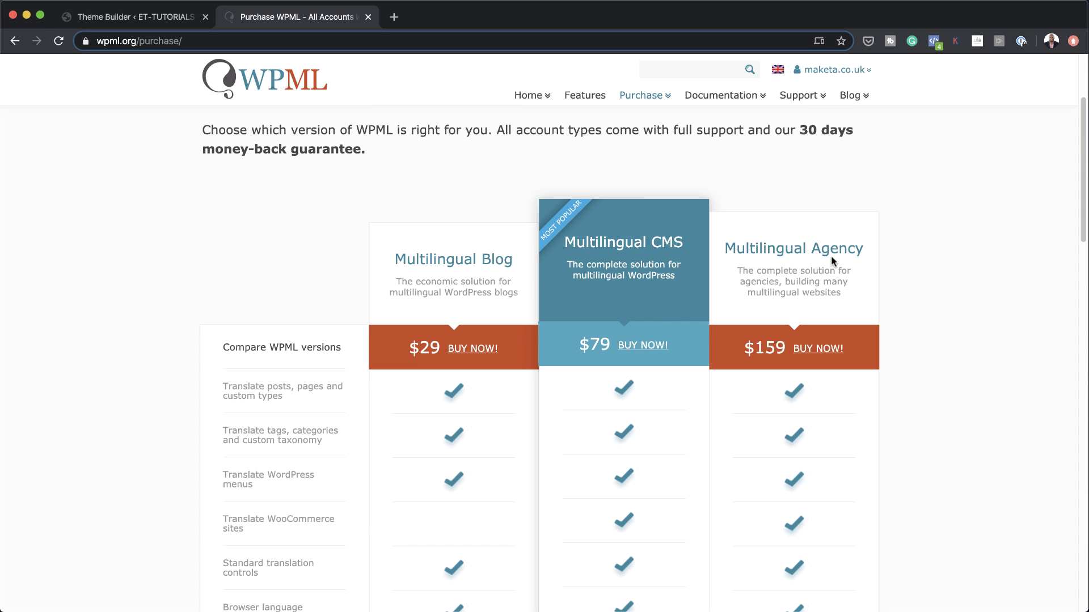
scroll(797, 437, "down", 1)
left_click(959, 256)
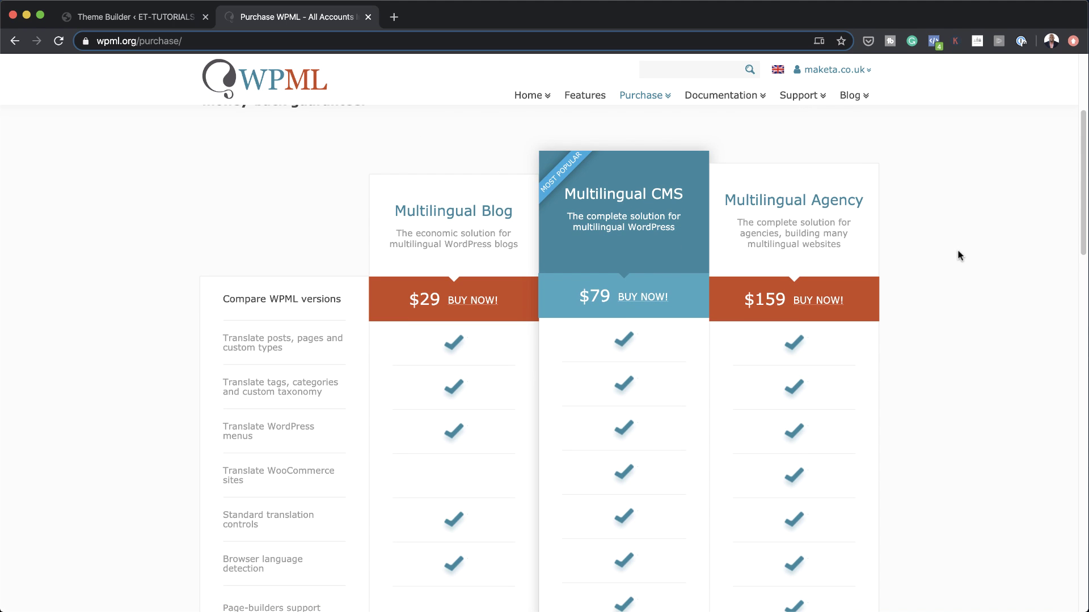
scroll(921, 249, "up", 4)
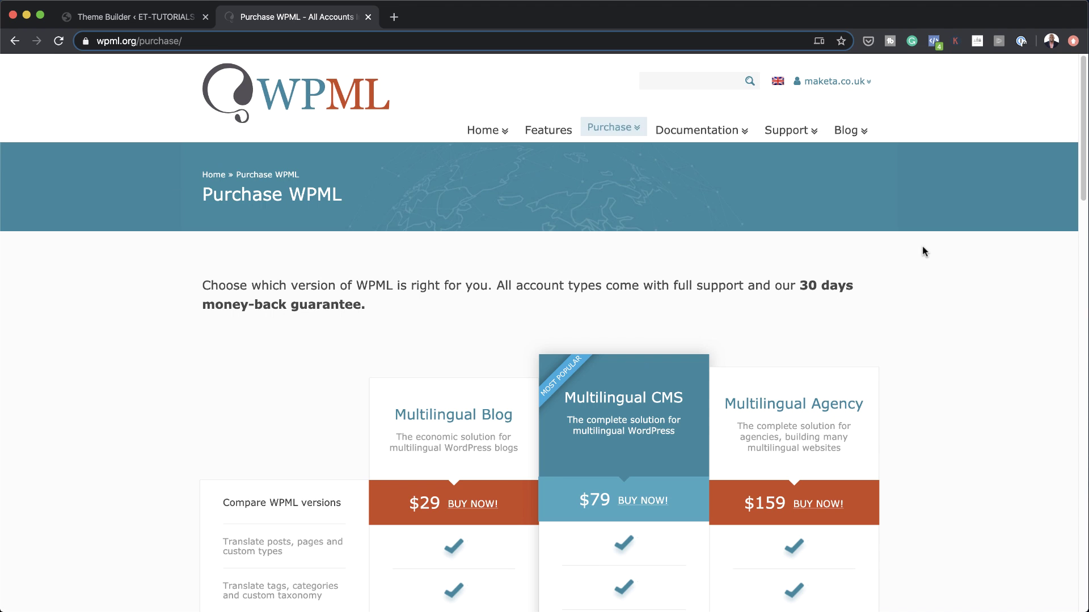
Step: Browse the account Downloads list, including WPML Multilingual CMS 4.3.10 and String Translation 3.0.7
mouse_move(850, 84)
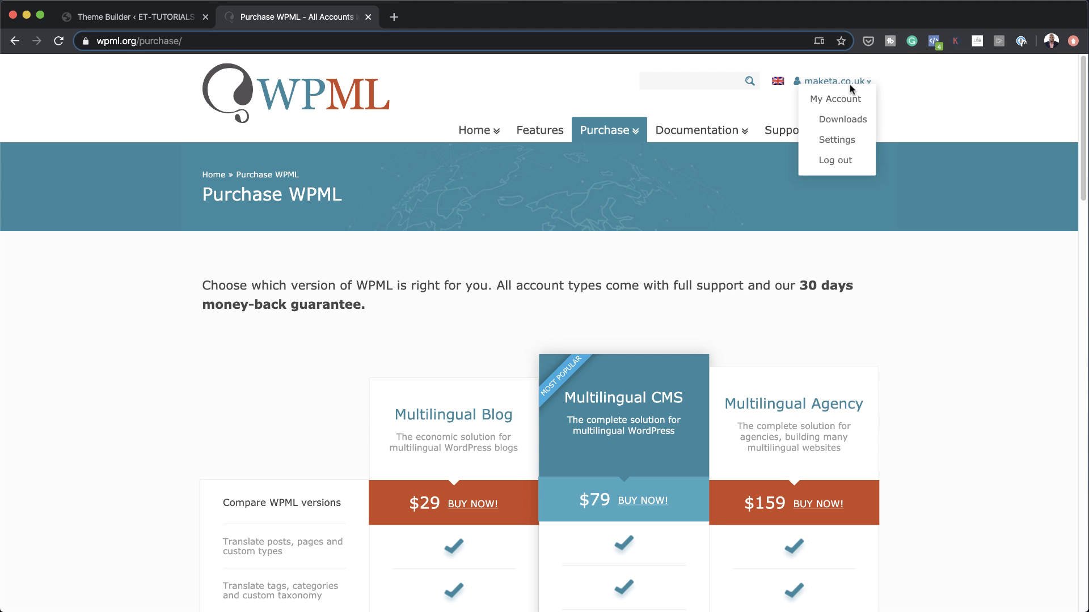
left_click(861, 123)
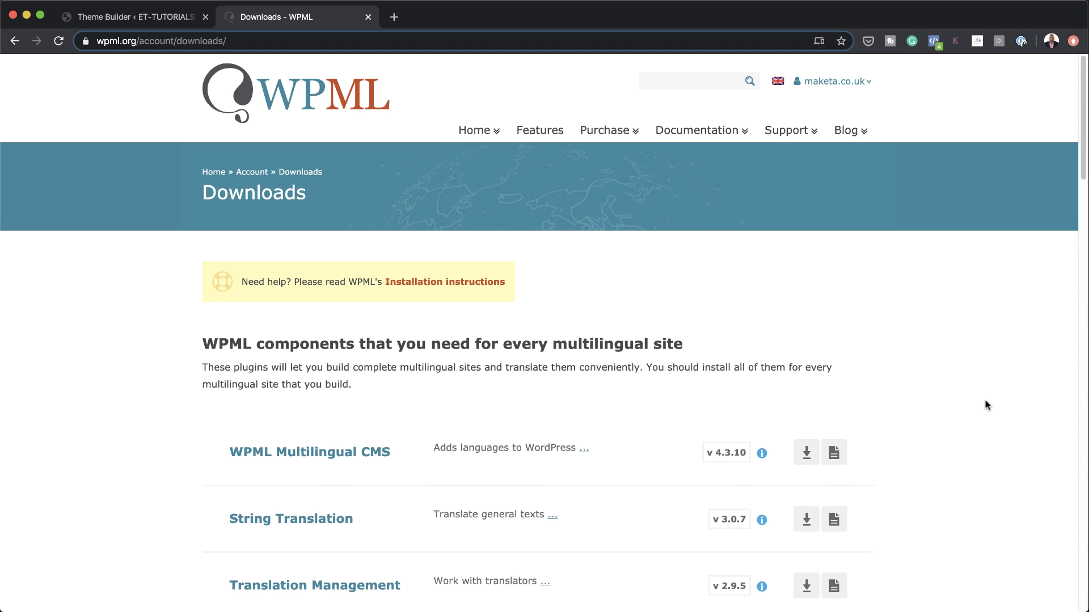
scroll(984, 405, "down", 3)
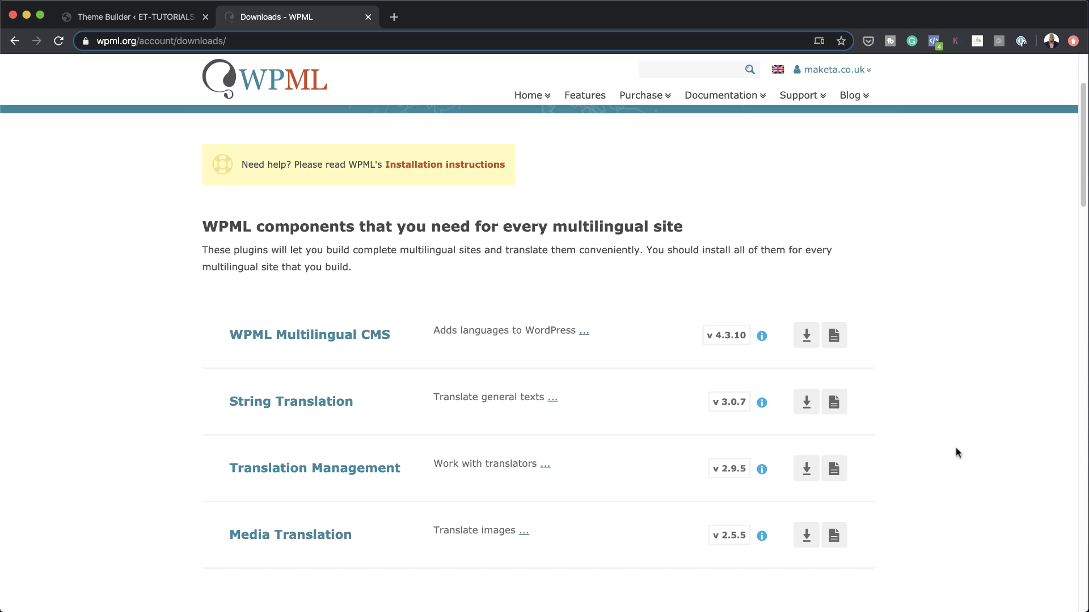
scroll(1006, 451, "up", 3)
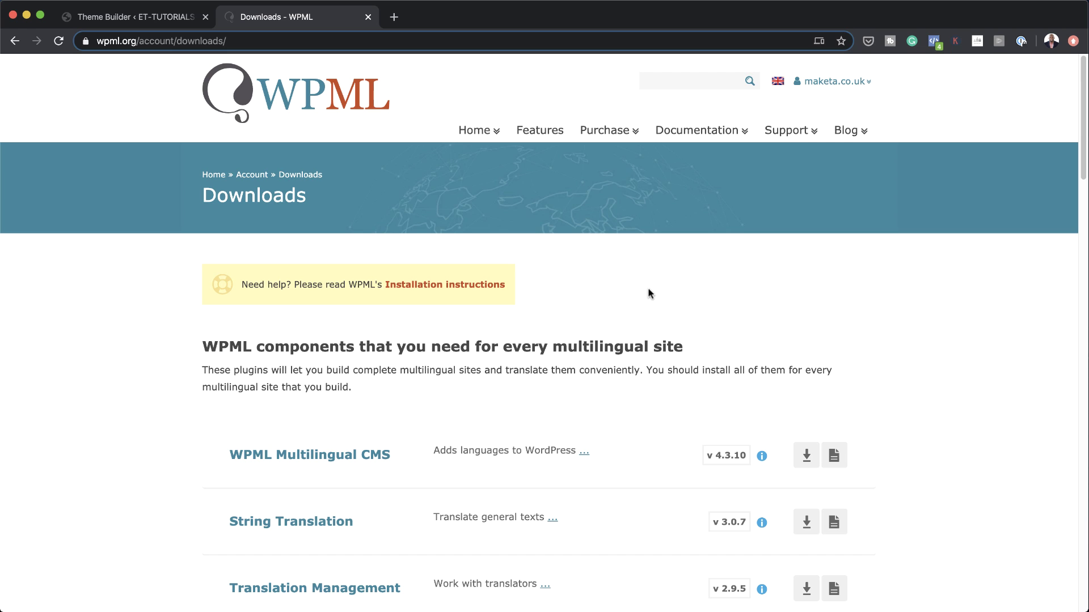
Step: Switch to the ET-TUTORIALS WordPress admin and review the installed plugins list
left_click(135, 18)
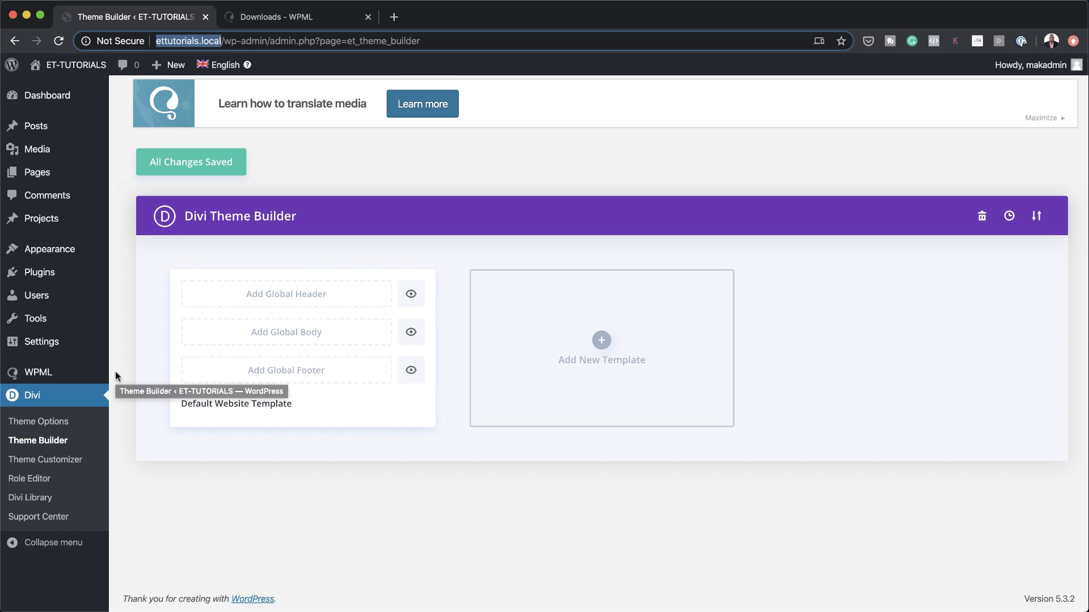
left_click(149, 272)
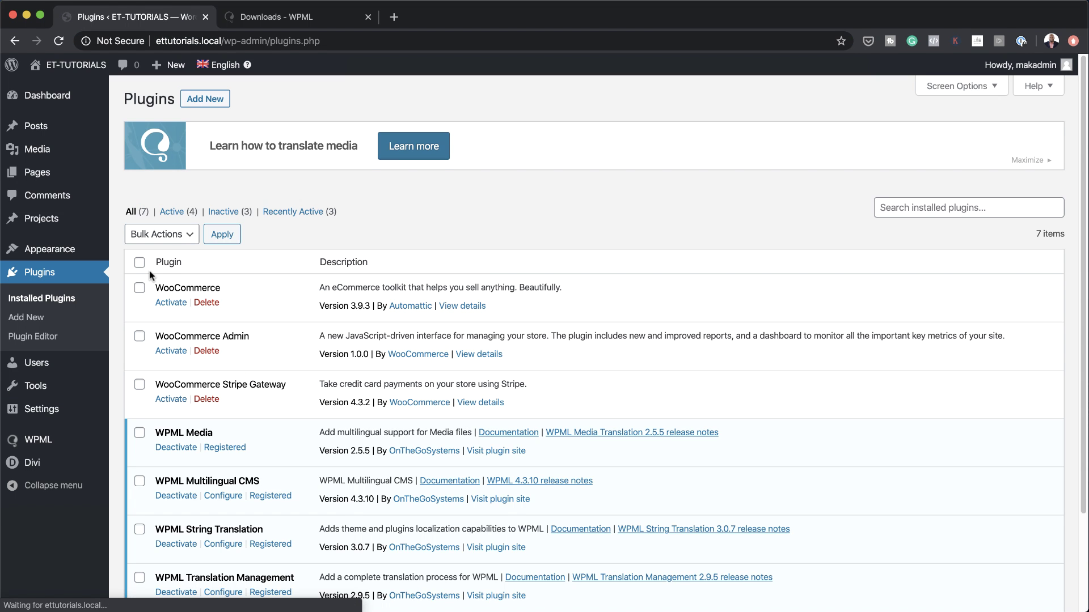
scroll(170, 300, "down", 3)
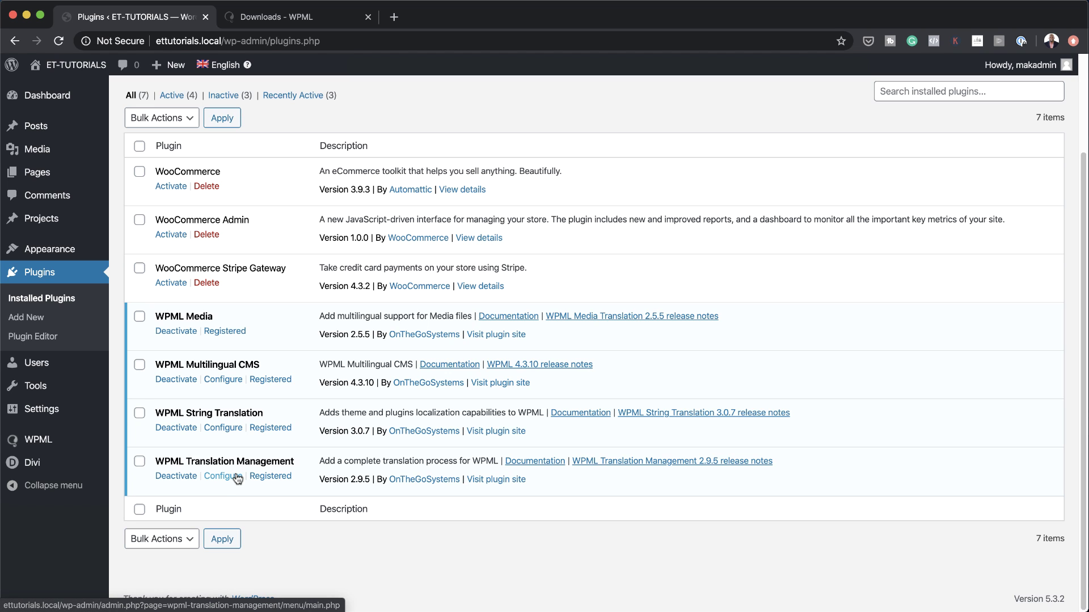
Step: Review WPML > Languages: English default, French and German enabled, language-as-parameter URLs
mouse_move(43, 443)
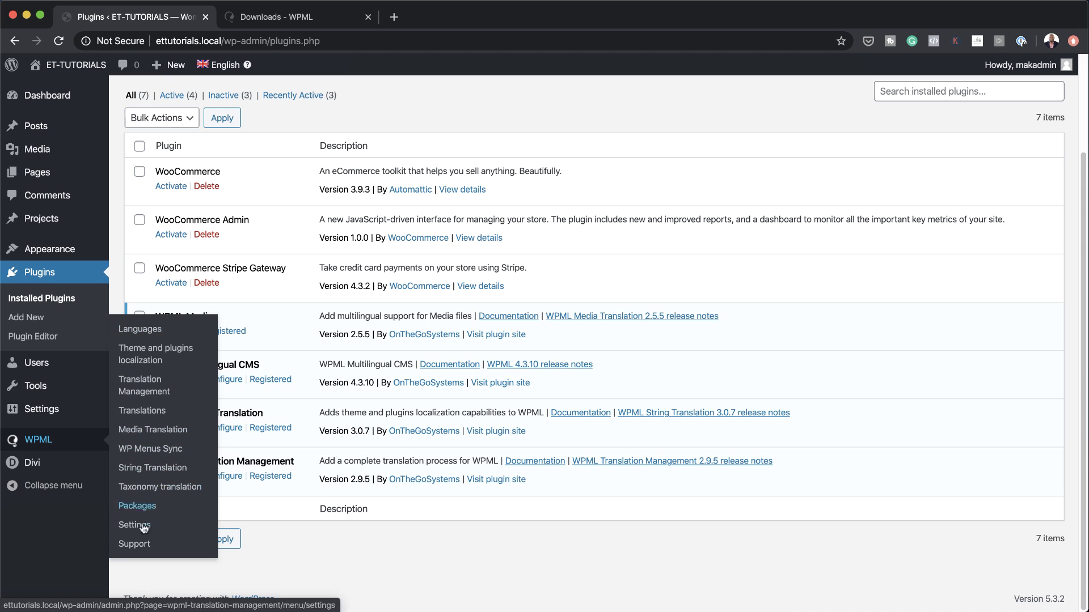
left_click(144, 332)
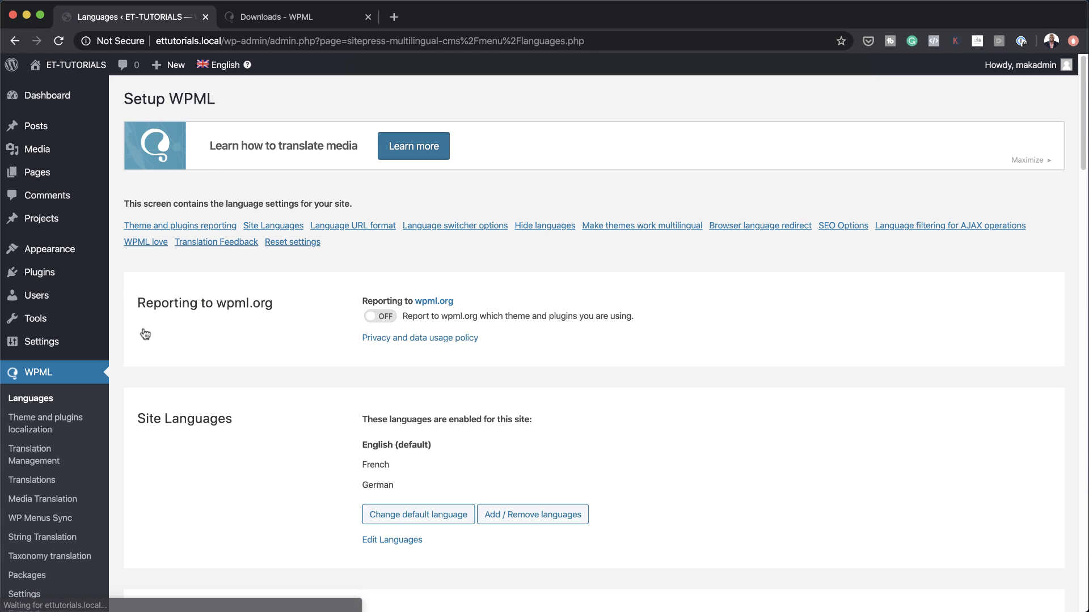
scroll(322, 451, "down", 5)
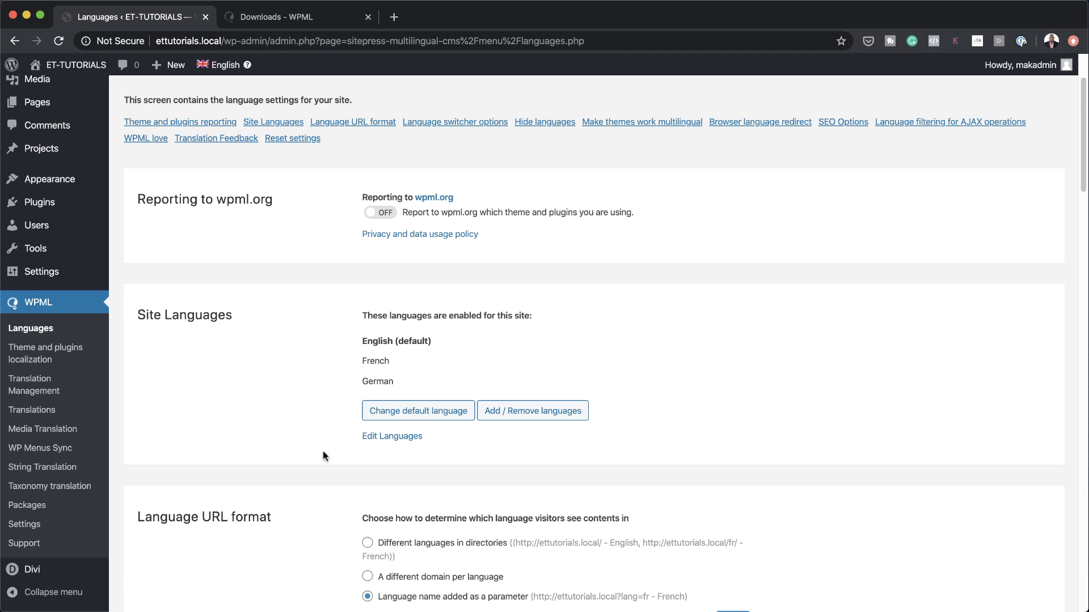
scroll(323, 452, "down", 5)
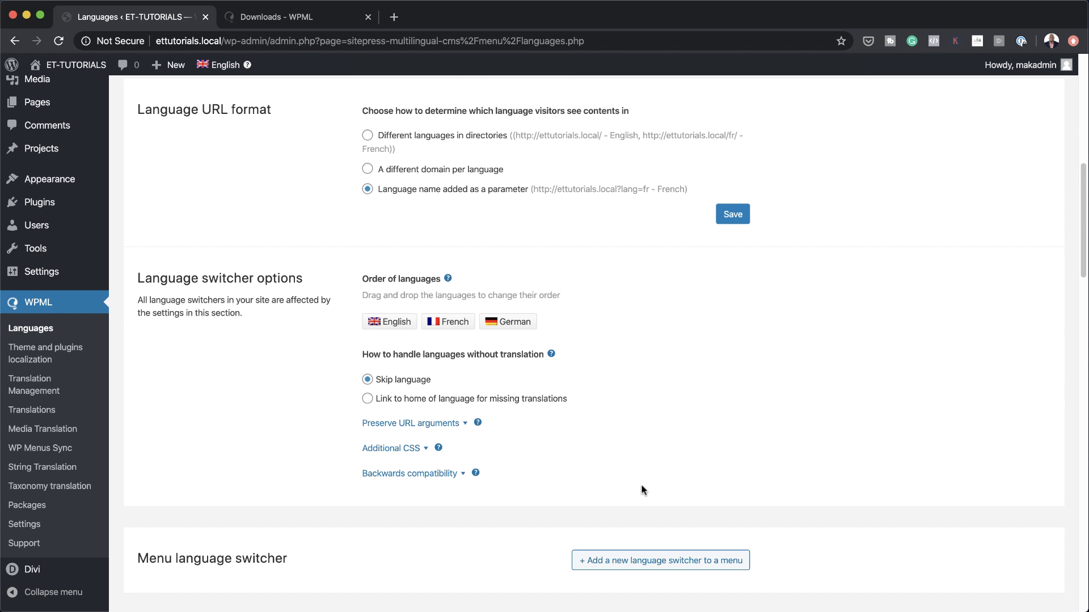
scroll(268, 408, "up", 2)
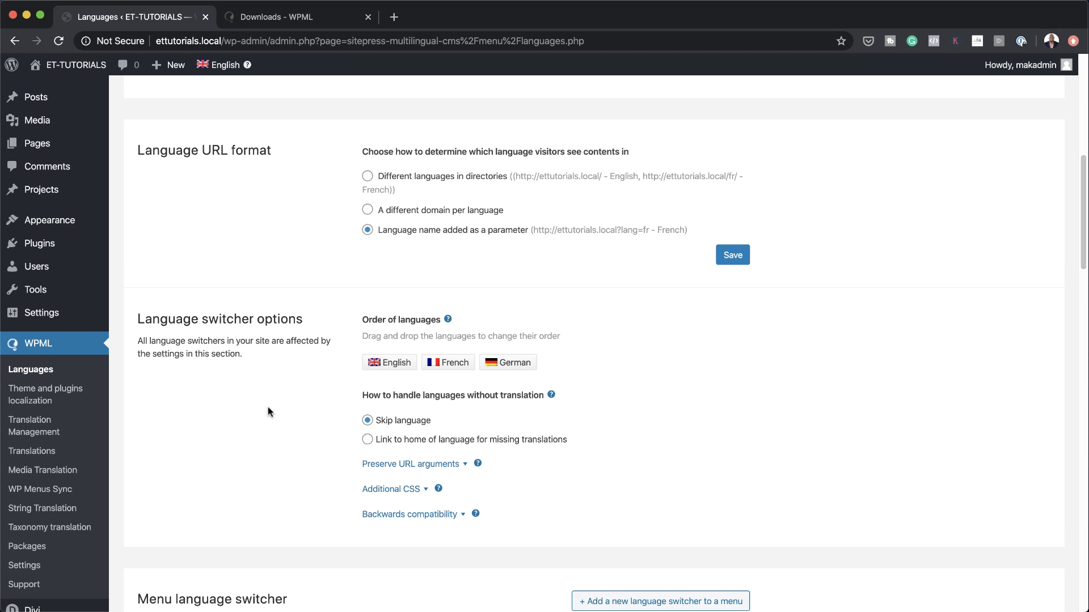
scroll(268, 406, "up", 5)
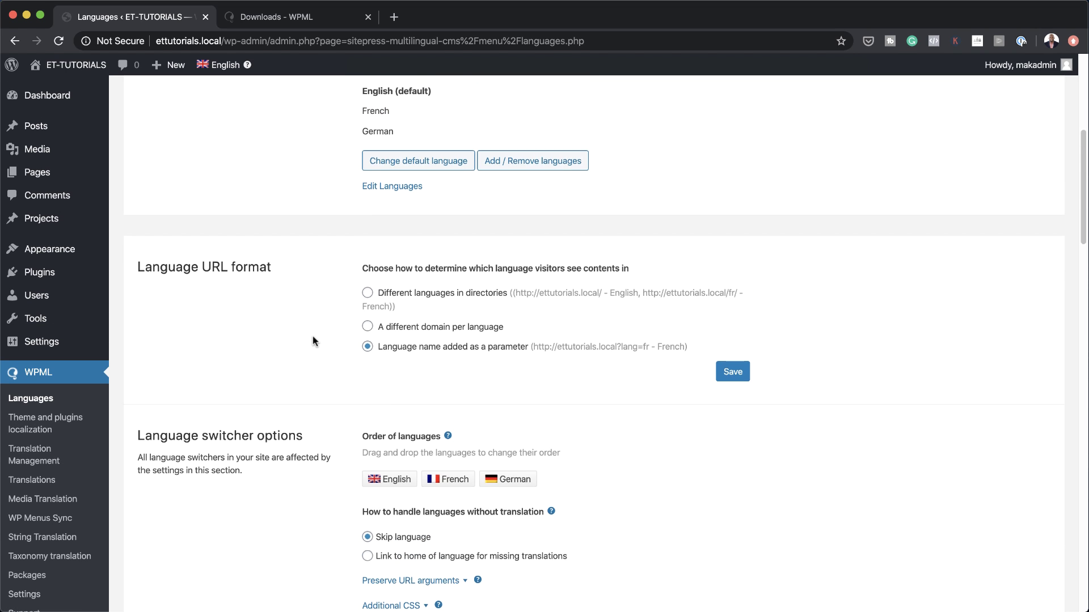
scroll(311, 338, "up", 10)
Step: Create a new page titled 'Translate'
mouse_move(35, 181)
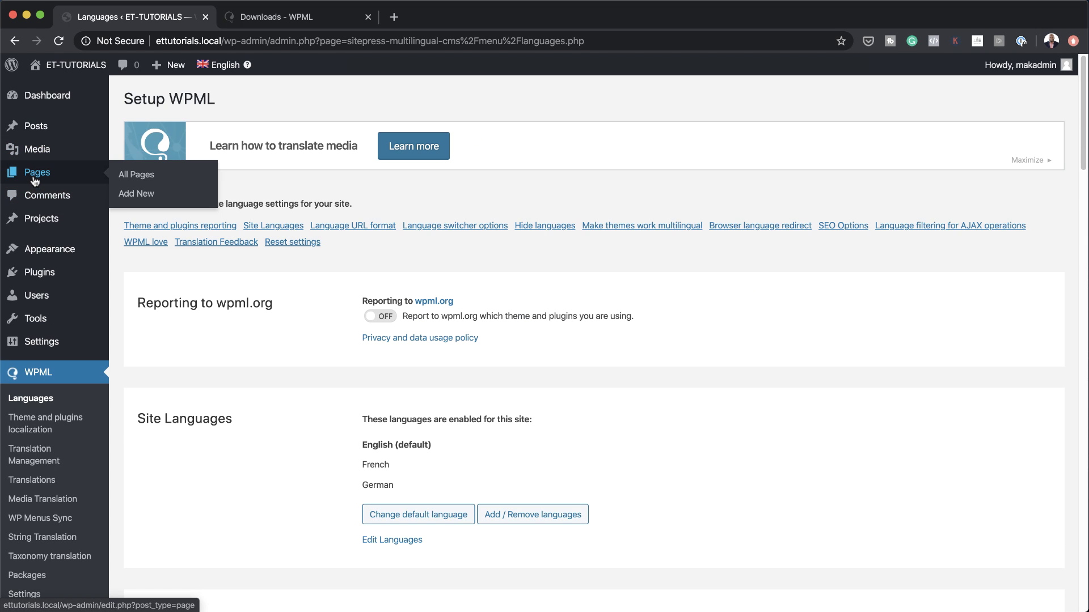
left_click(149, 193)
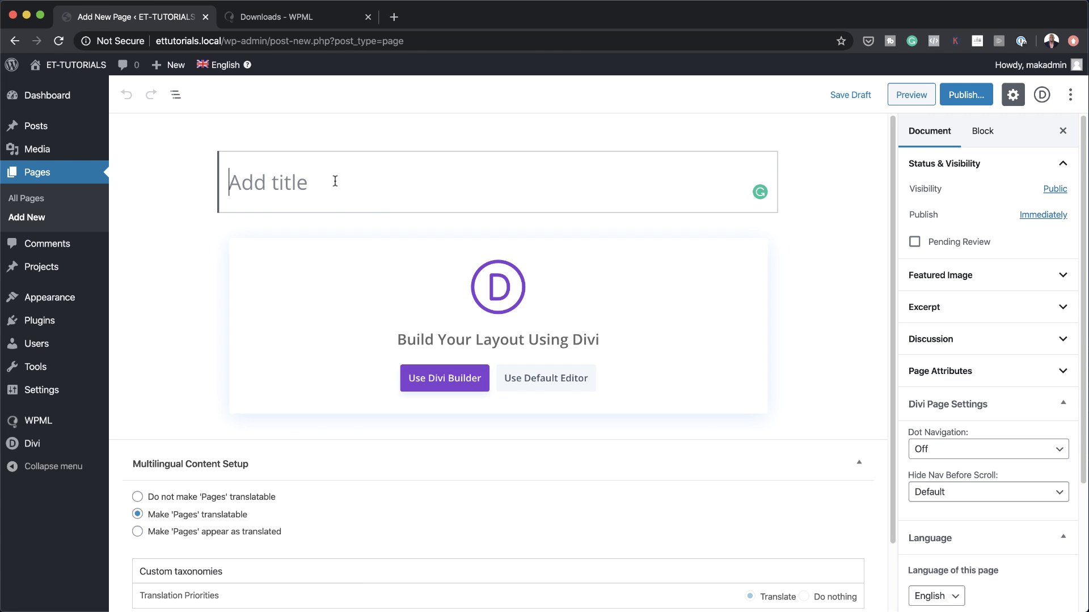
type("Translate")
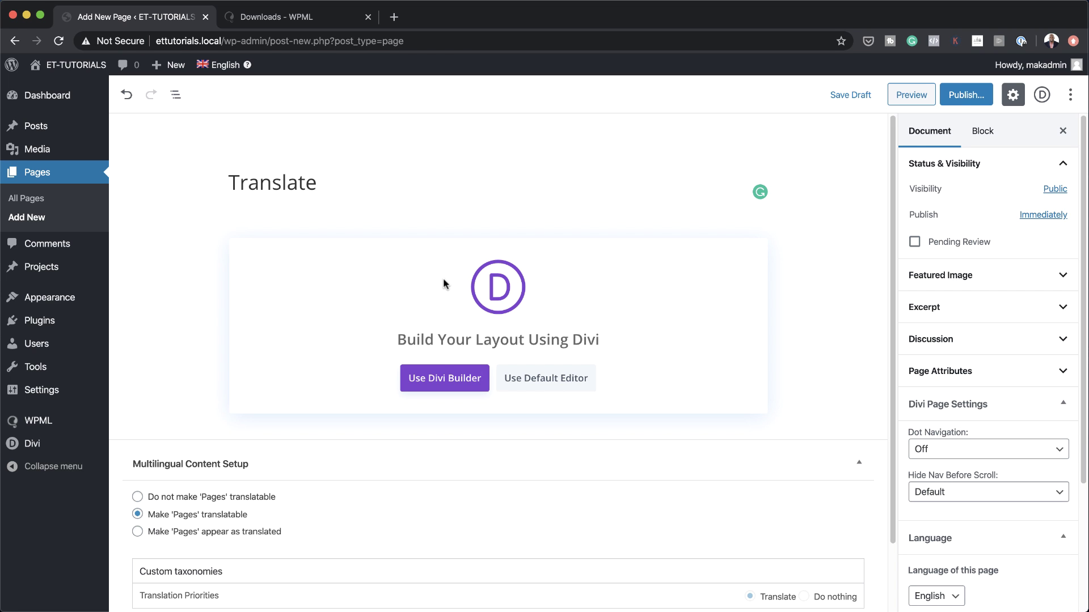
Step: Build the page in Divi with the premade Bed And Breakfast Landing Page layout
left_click(434, 379)
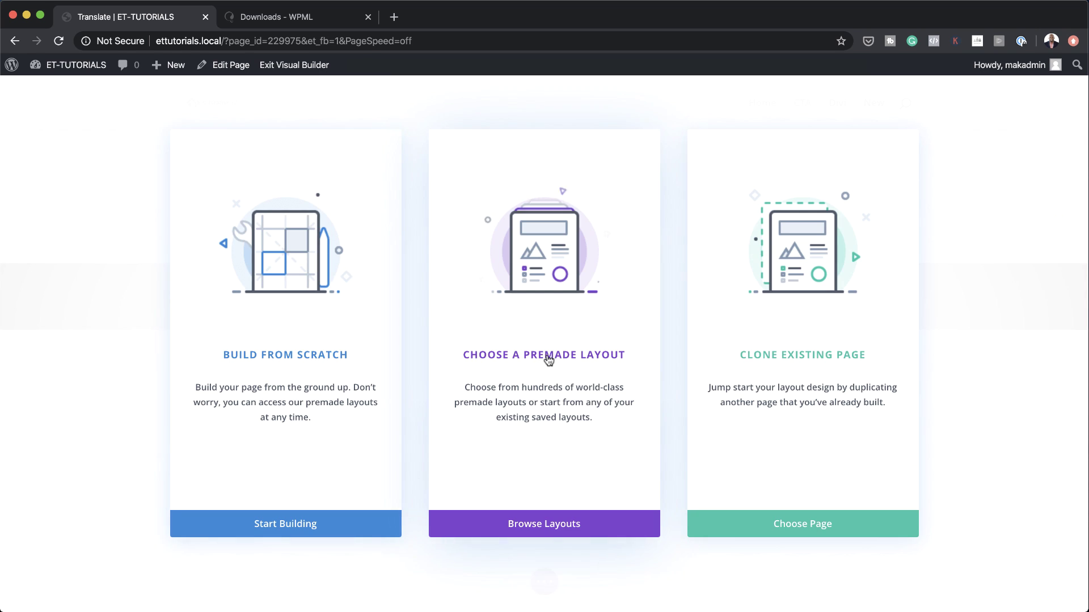
left_click(547, 357)
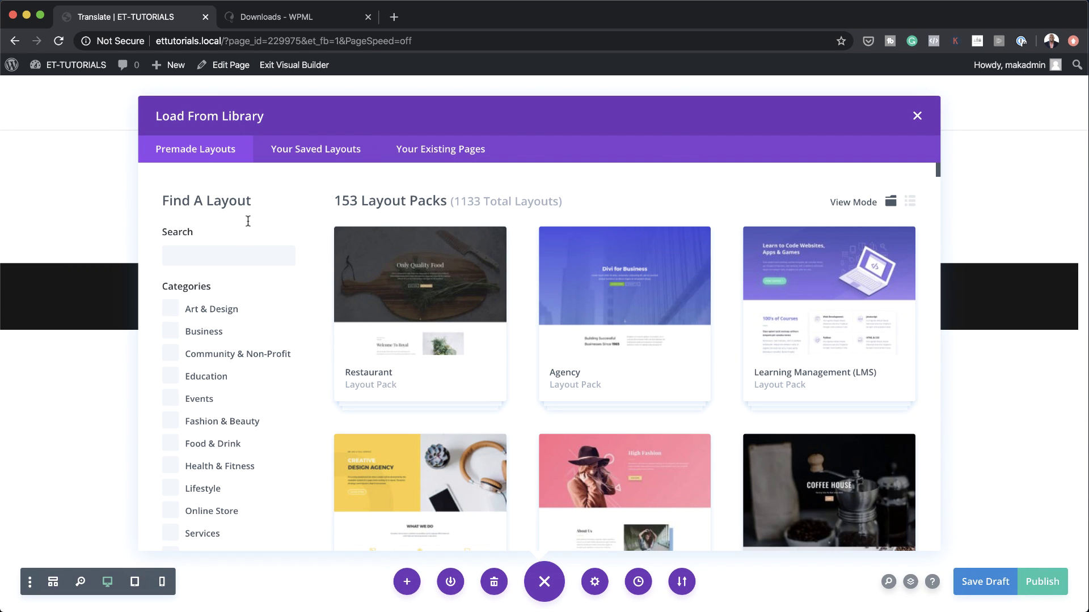
left_click(252, 256)
type("bed")
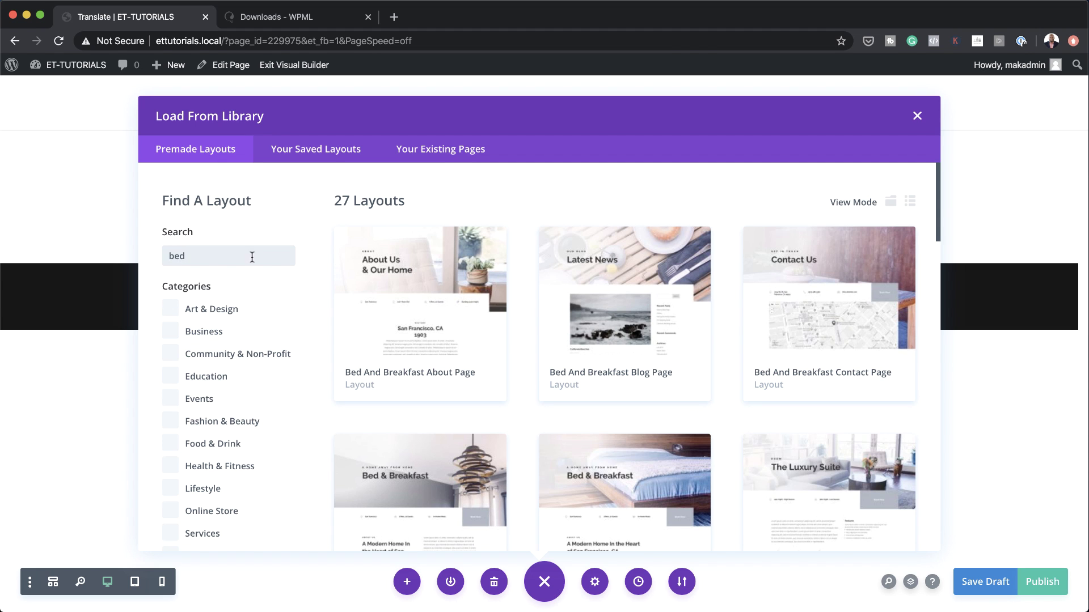
left_click(653, 486)
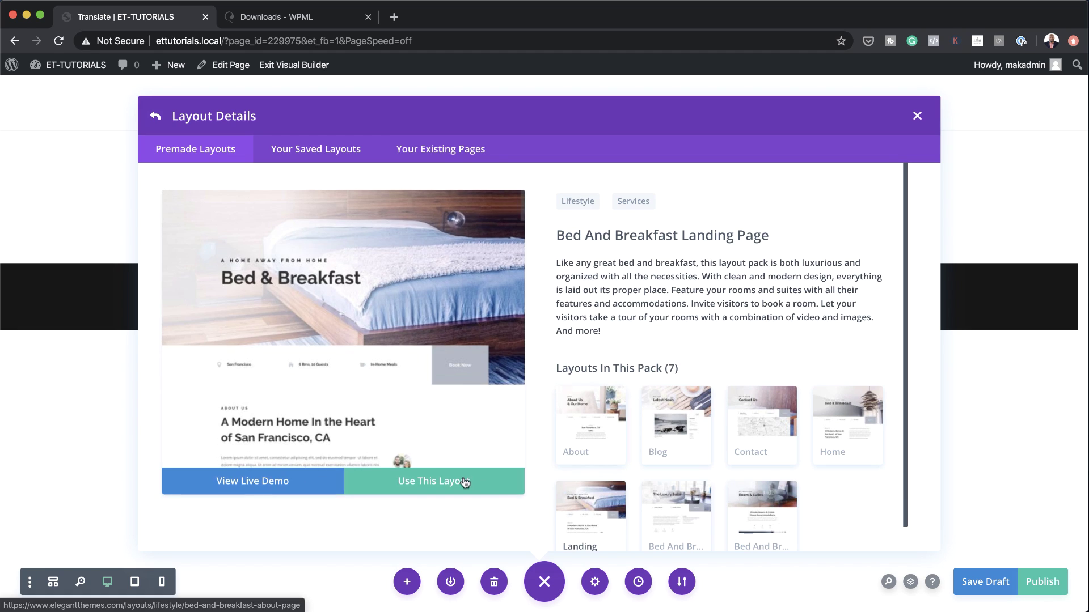
left_click(463, 485)
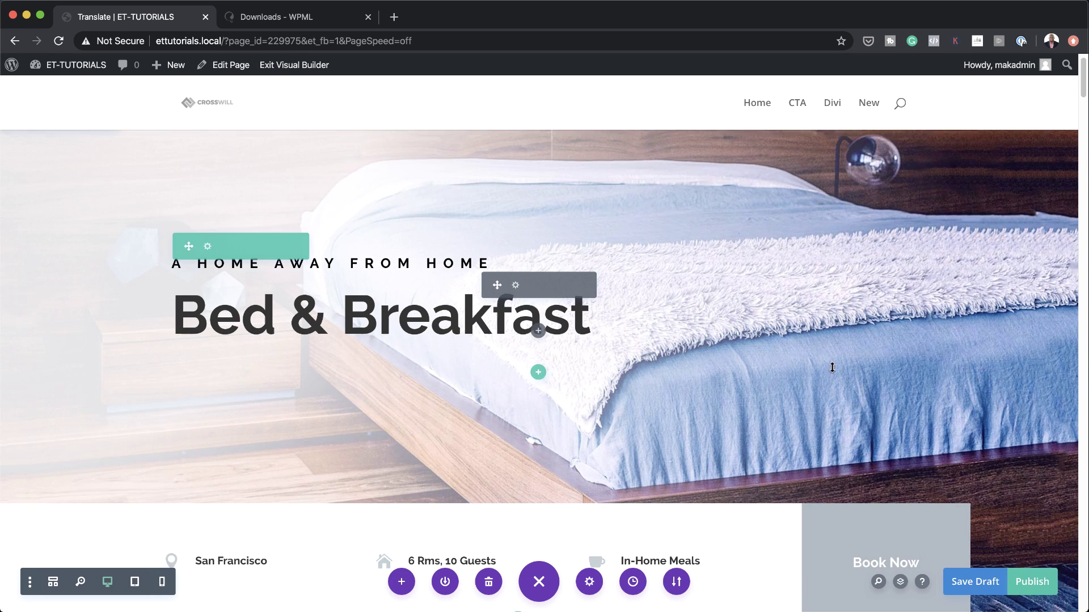
scroll(831, 365, "down", 8)
left_click(1042, 580)
scroll(498, 367, "down", 2)
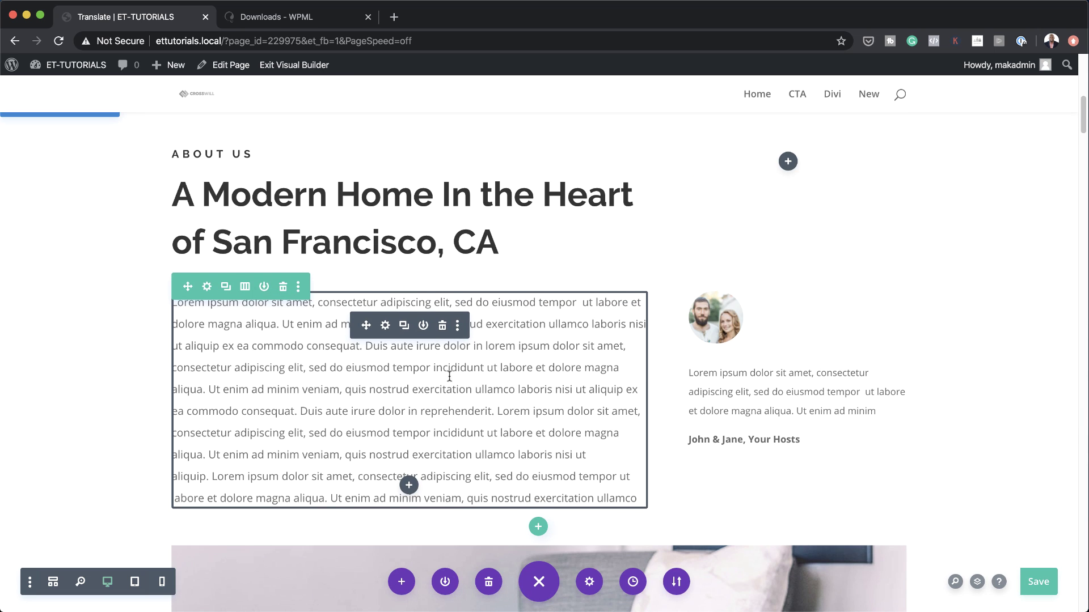
scroll(473, 395, "down", 8)
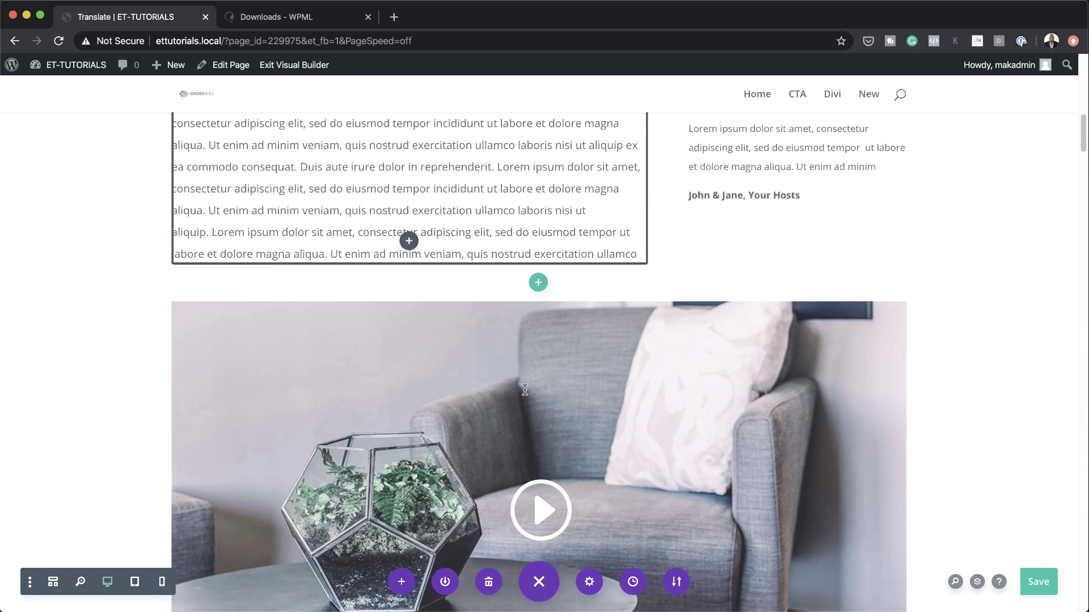
scroll(524, 390, "down", 10)
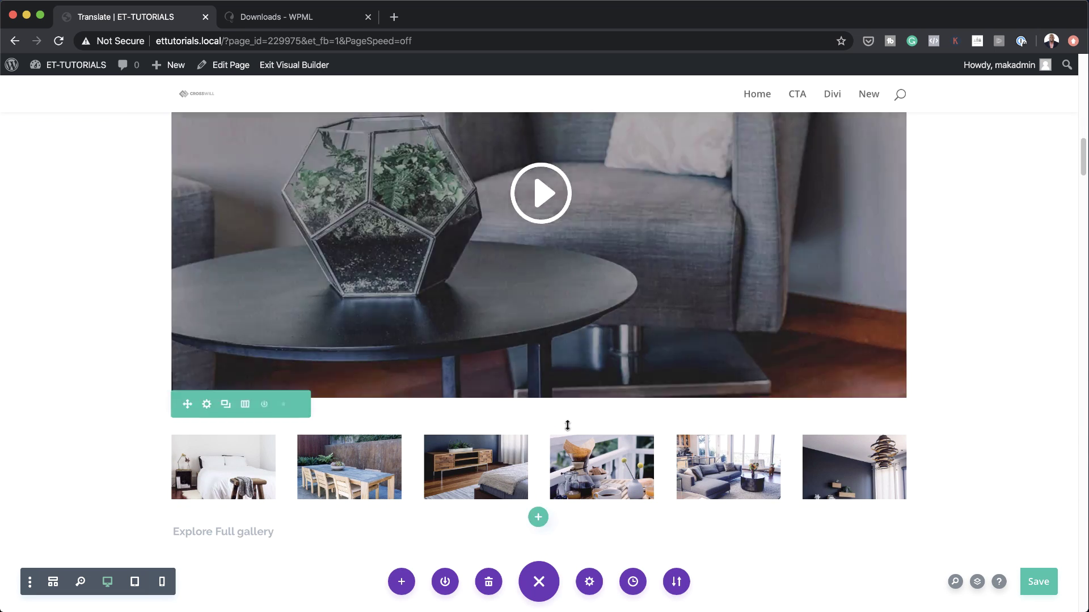
scroll(567, 426, "down", 5)
scroll(741, 420, "down", 3)
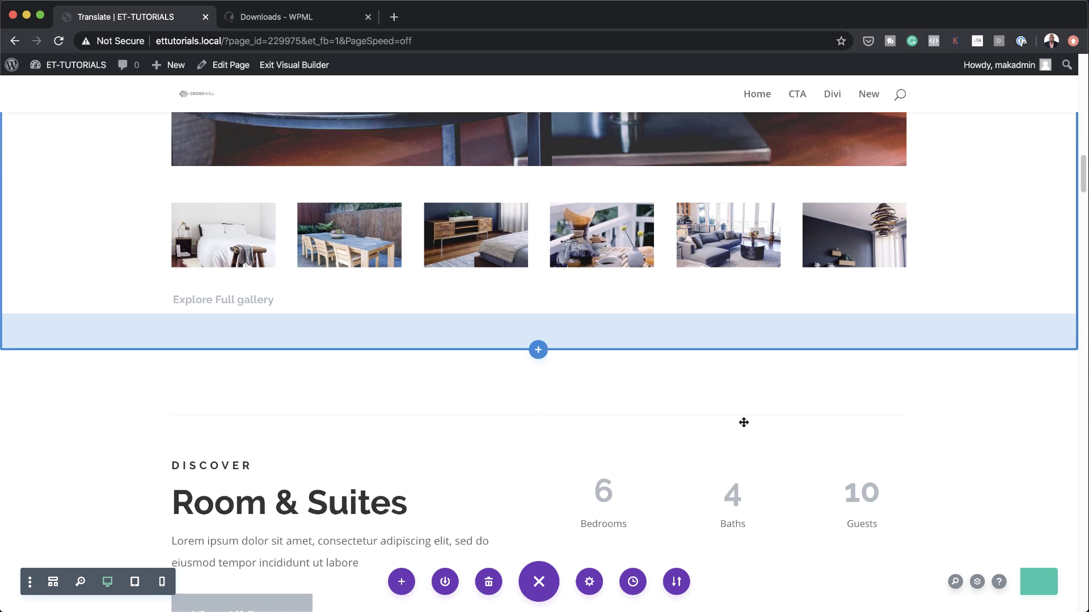
scroll(743, 422, "down", 2)
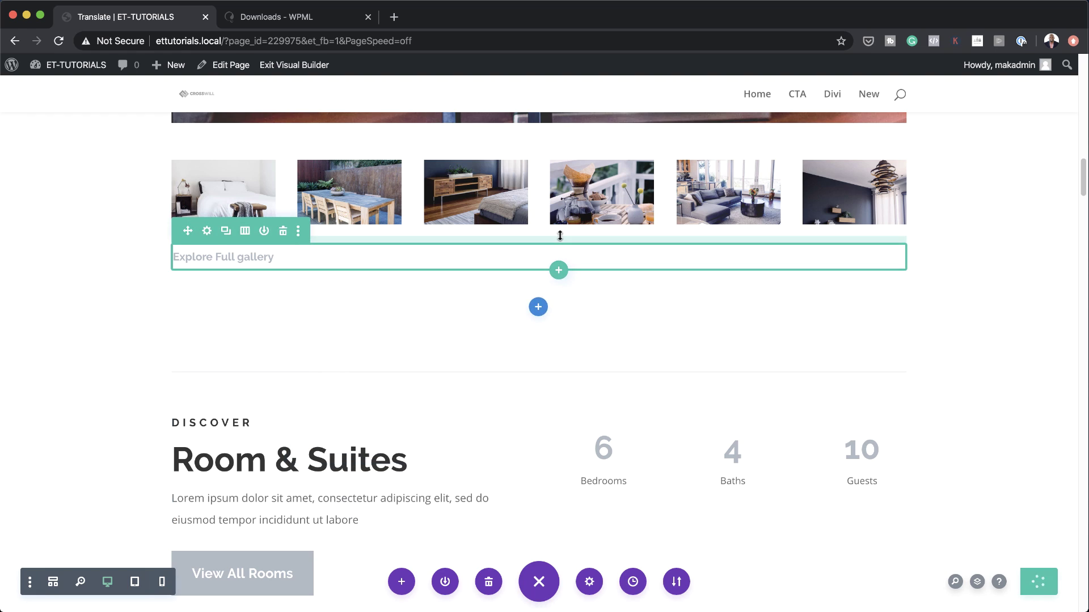
scroll(579, 328, "down", 12)
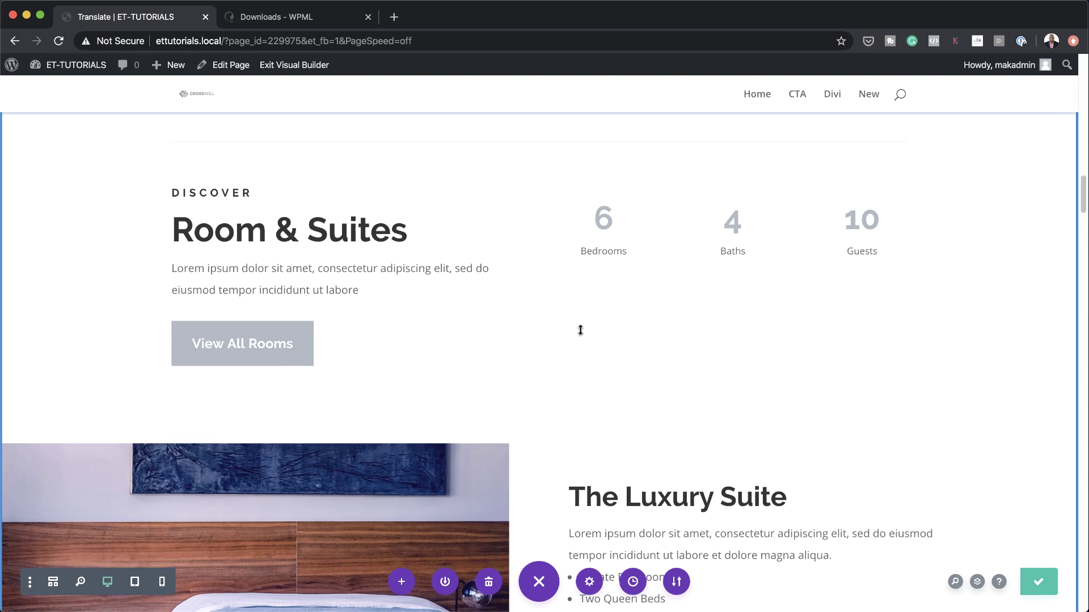
scroll(578, 328, "up", 15)
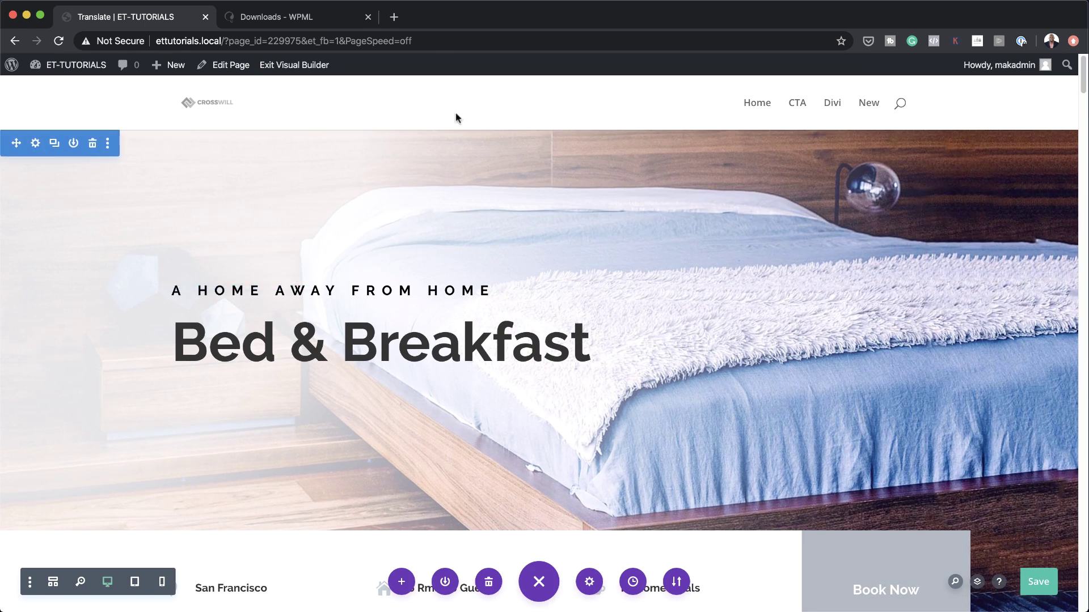
Step: Exit the Visual Builder and open the Translate page in the WordPress page editor
left_click(288, 66)
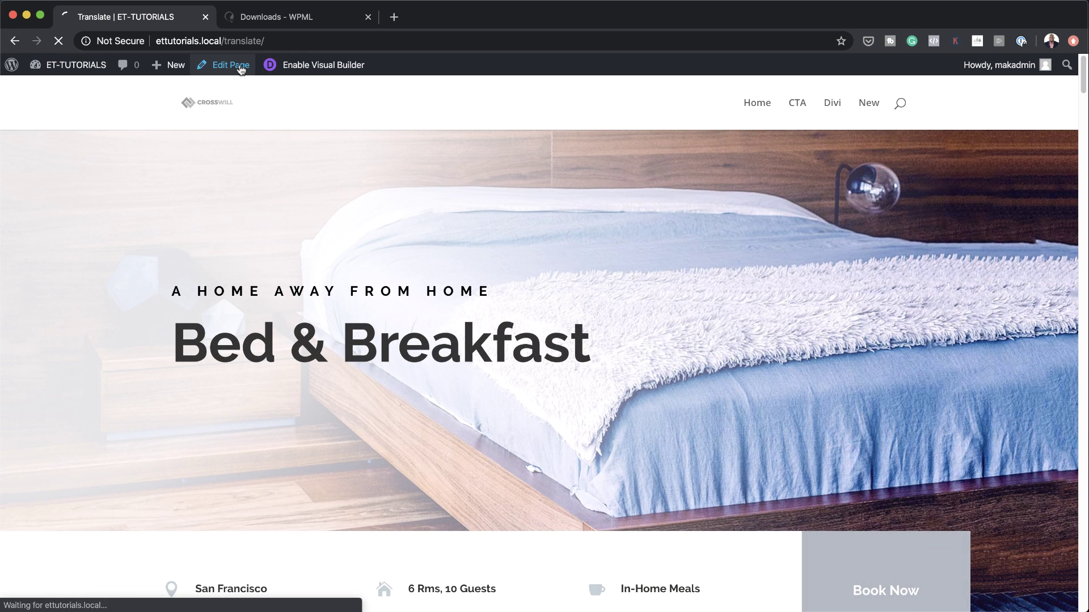
left_click(240, 67)
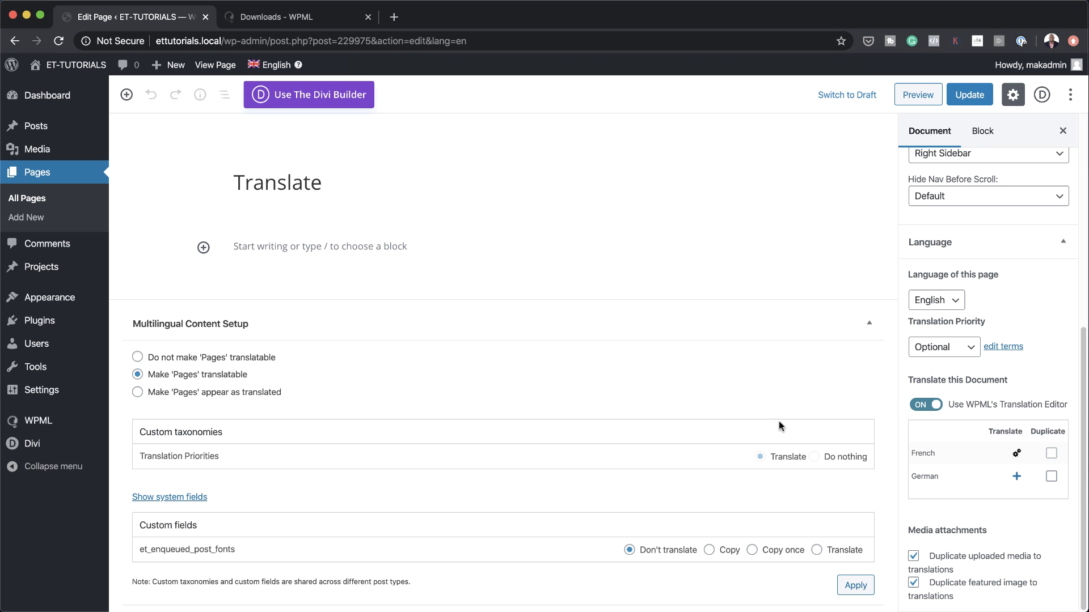
Step: Update the Translate page, dismiss the translation-in-progress warning, and bring the Language panel into view
left_click(971, 95)
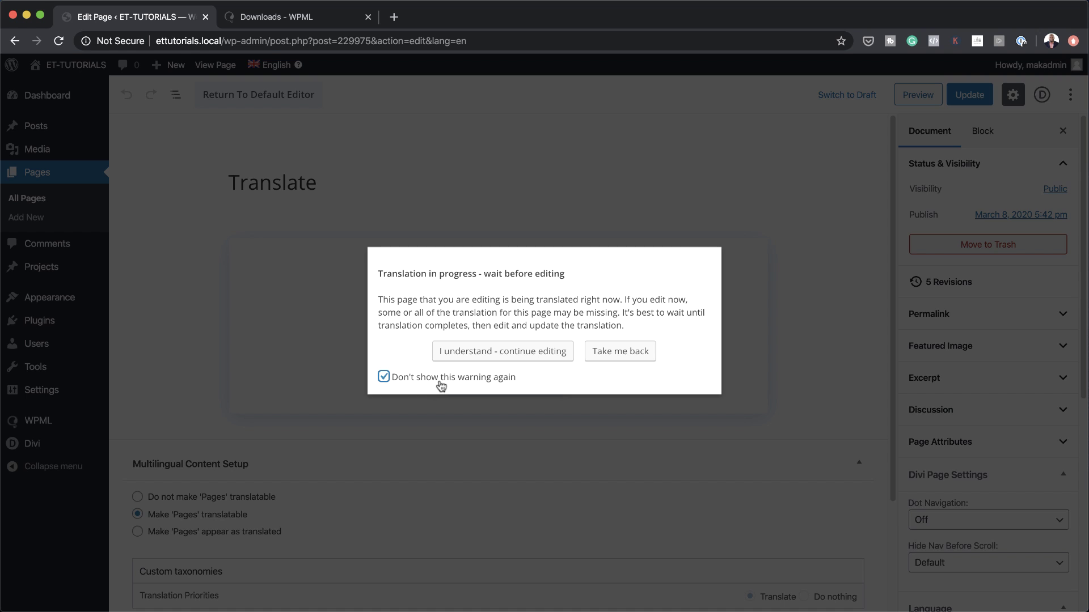
left_click(545, 354)
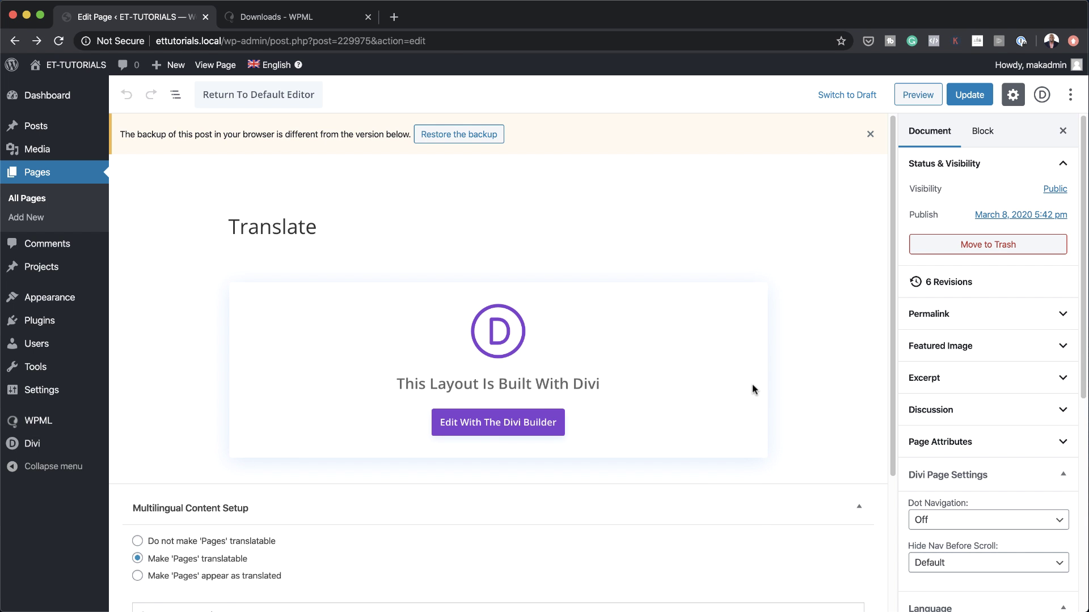
scroll(869, 423, "down", 3)
scroll(982, 423, "down", 6)
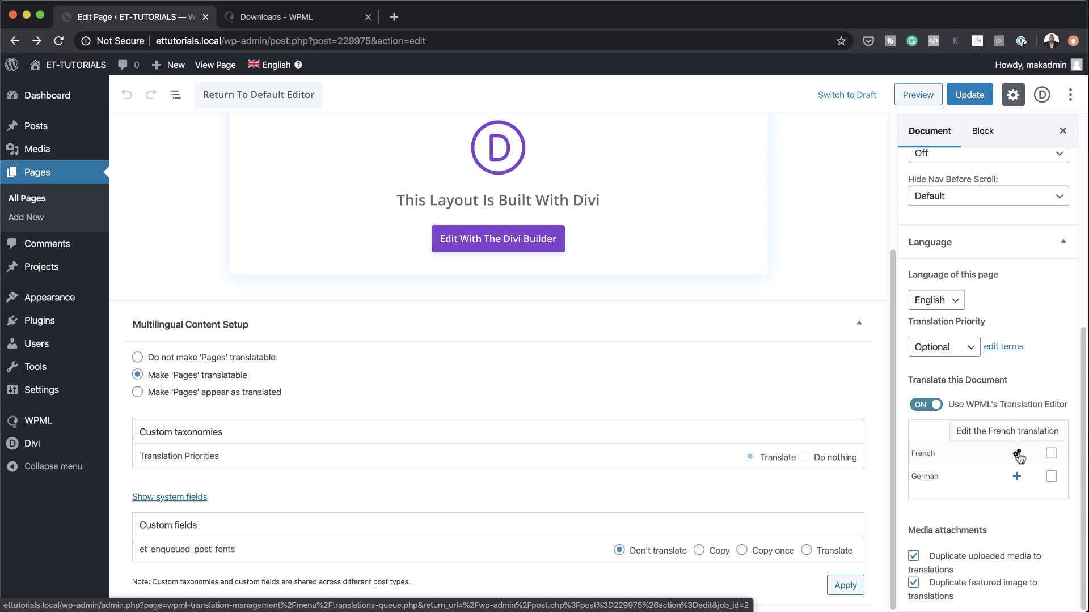
Step: Start the French translation of Translate and look over its empty French fields
left_click(1018, 455)
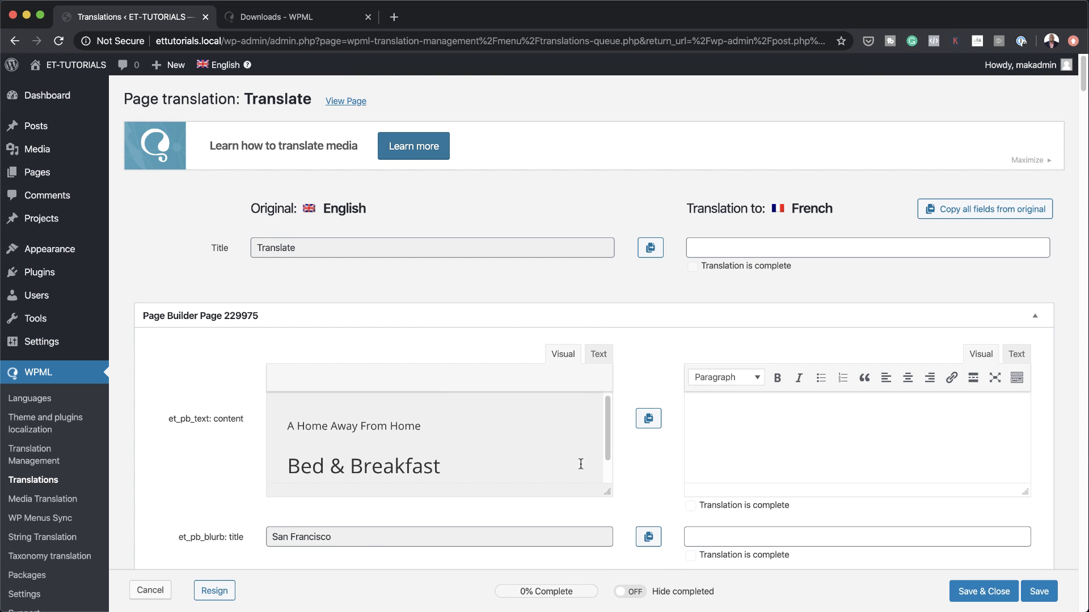
scroll(587, 476, "down", 1)
scroll(539, 499, "down", 10)
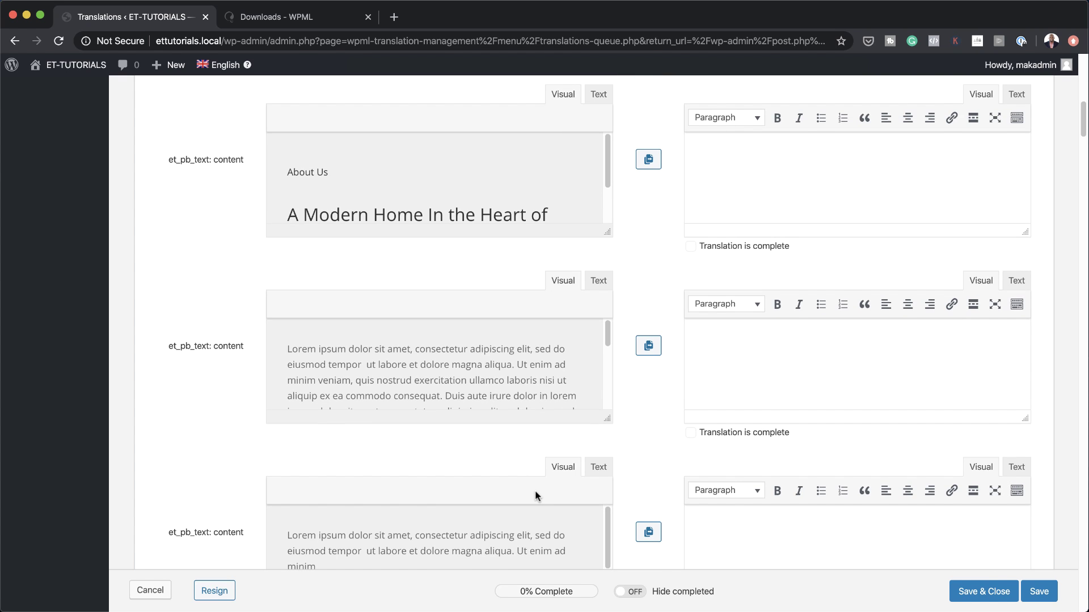
scroll(535, 489, "down", 10)
scroll(535, 489, "down", 3)
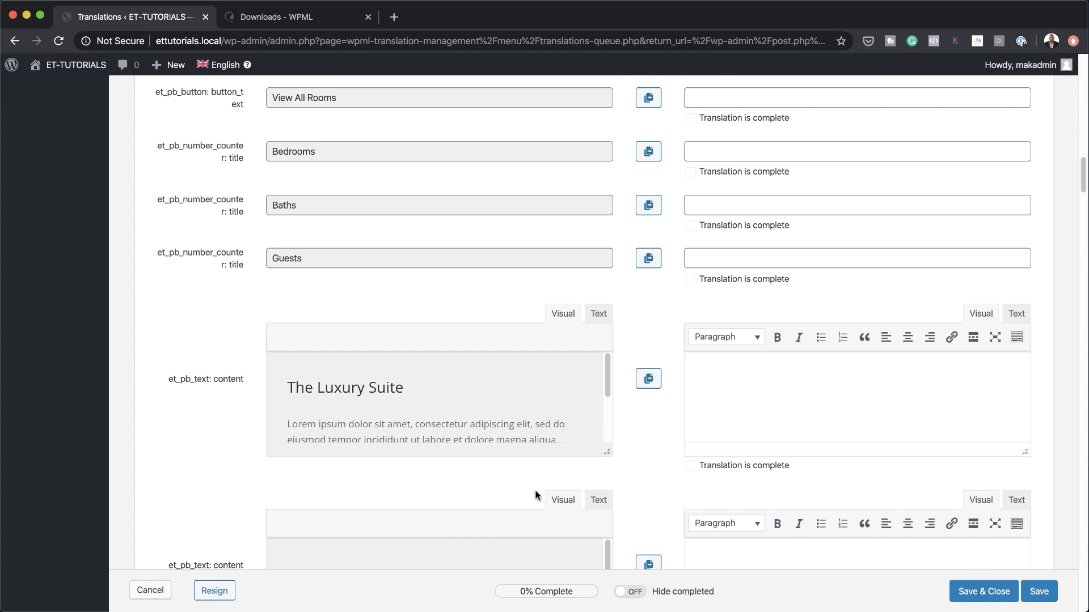
scroll(535, 489, "up", 20)
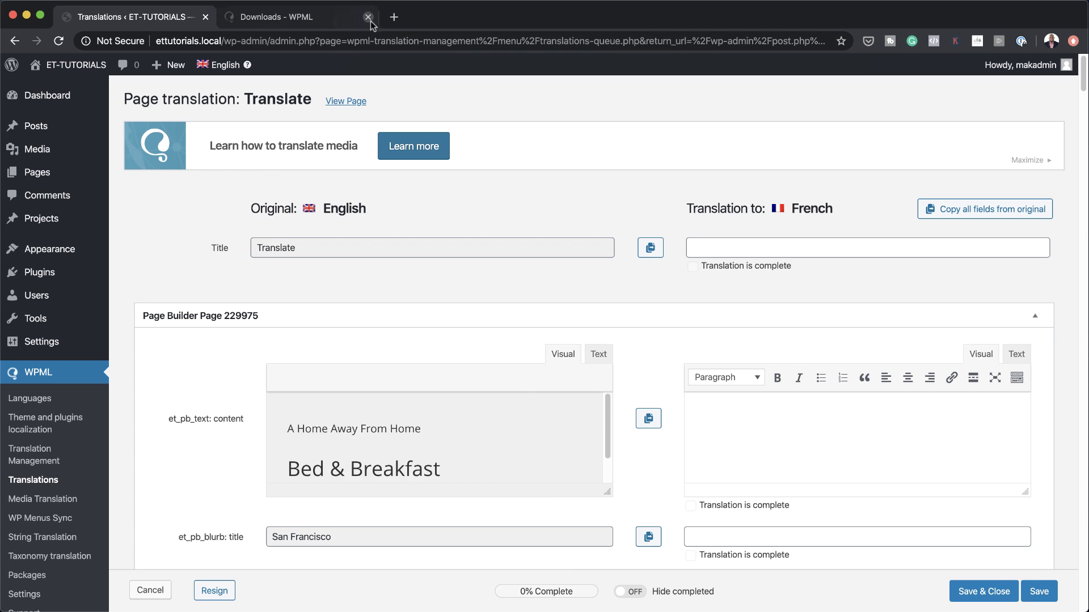
Step: Load lorem2.com in a new tab, copy 'Lorem ipsum dolor sit', then return to the editor
left_click(394, 17)
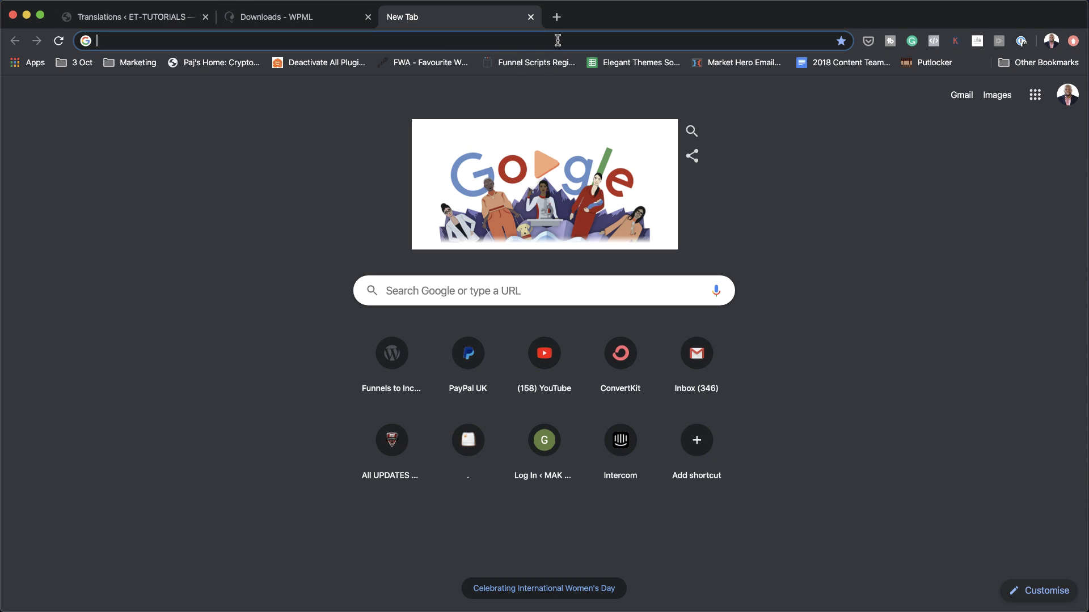
type("loren")
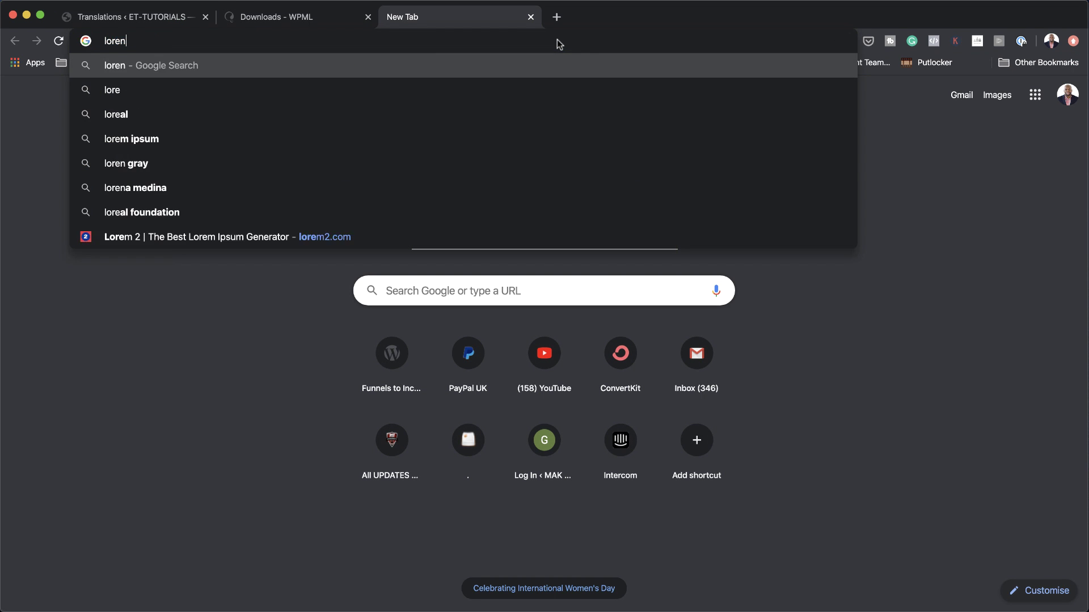
key("BackSpace")
type("m")
key("Return")
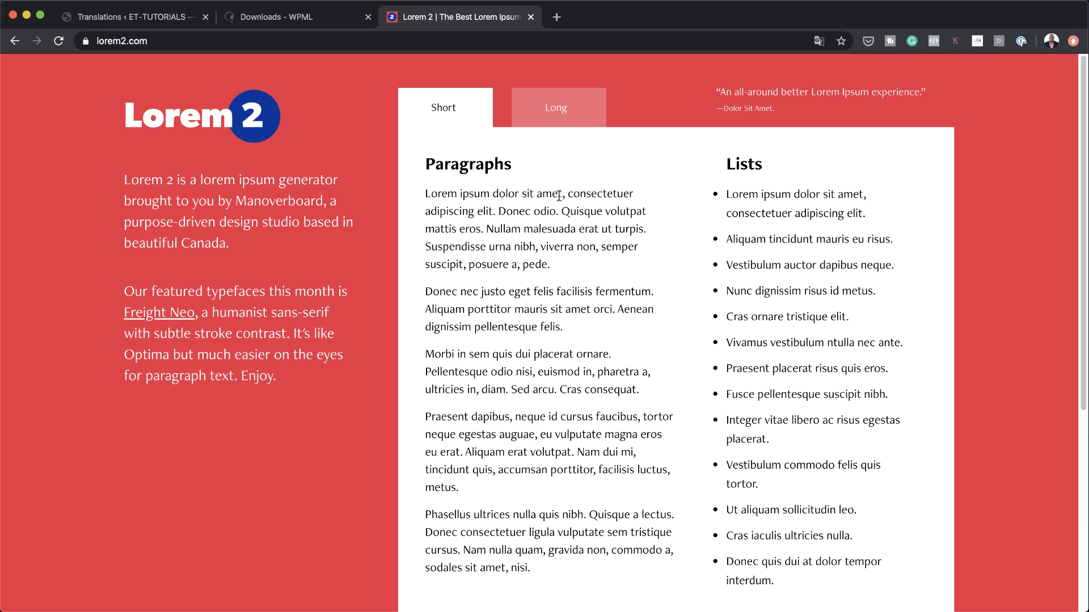
left_click_drag(533, 194, 426, 195)
key("ctrl+c")
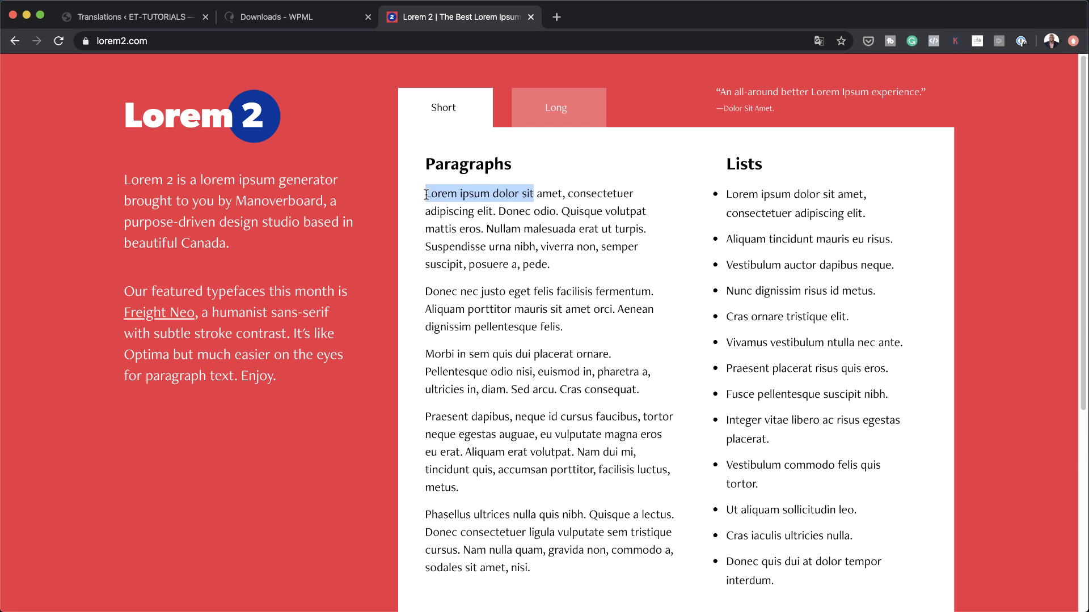
left_click(332, 16)
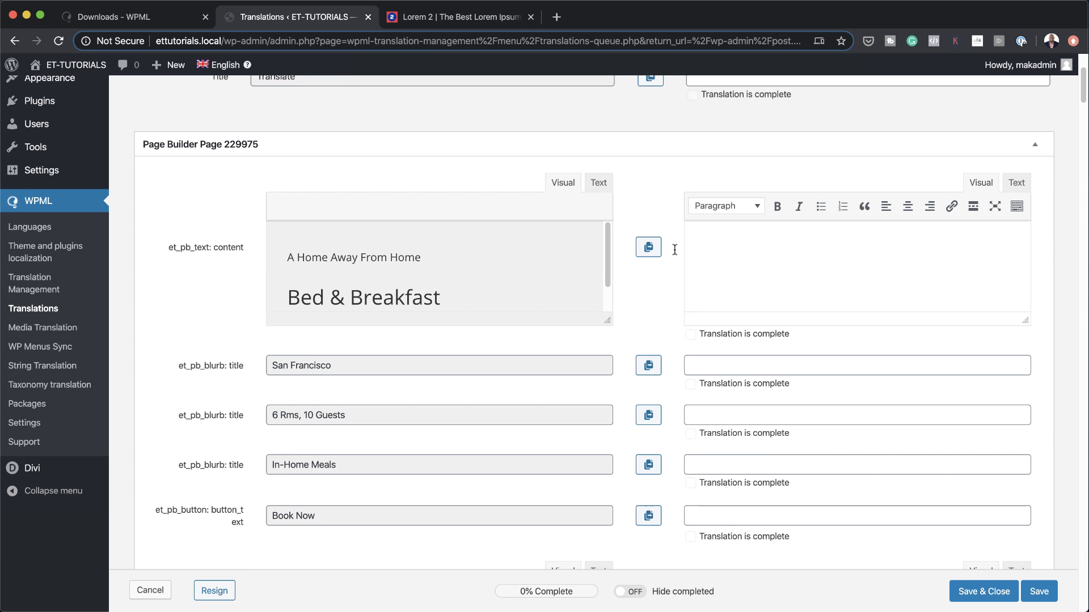
Step: Paste the placeholder text into the French hero field and check the original's HTML heading levels
left_click(700, 296)
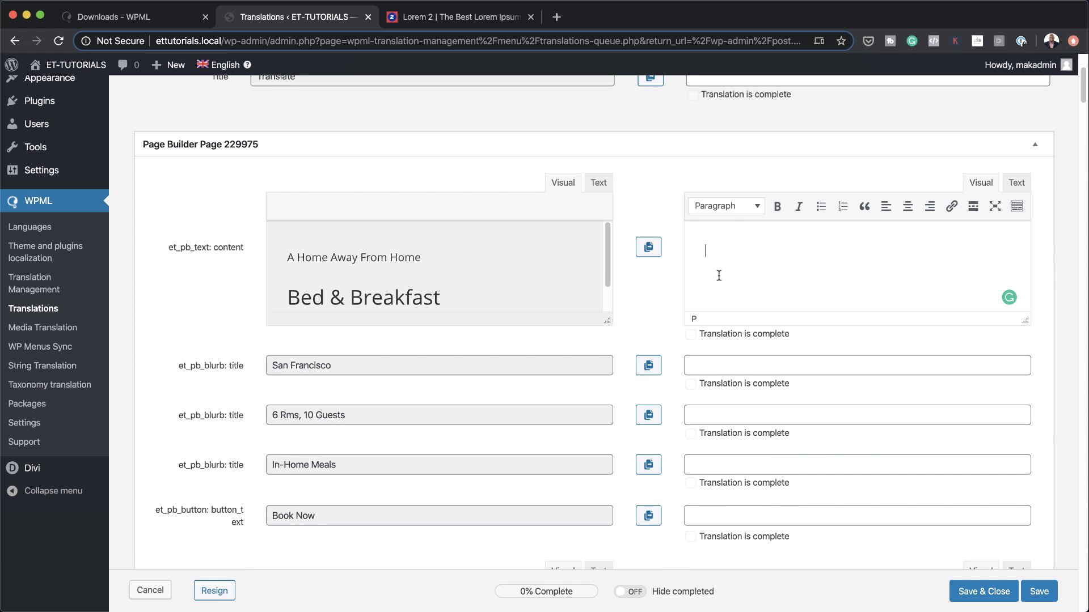
key("ctrl+v")
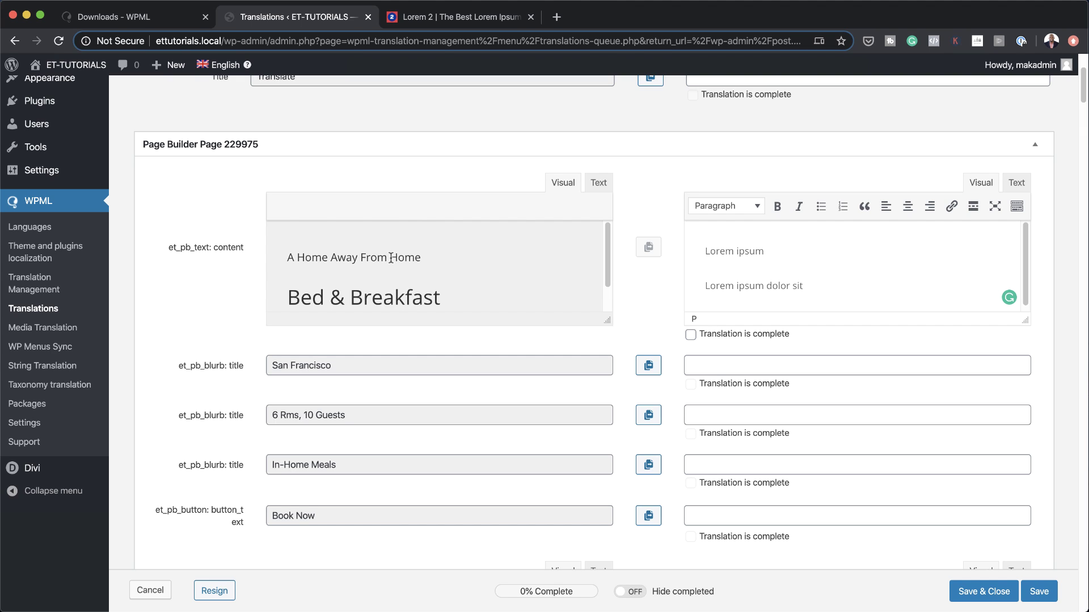
left_click(600, 184)
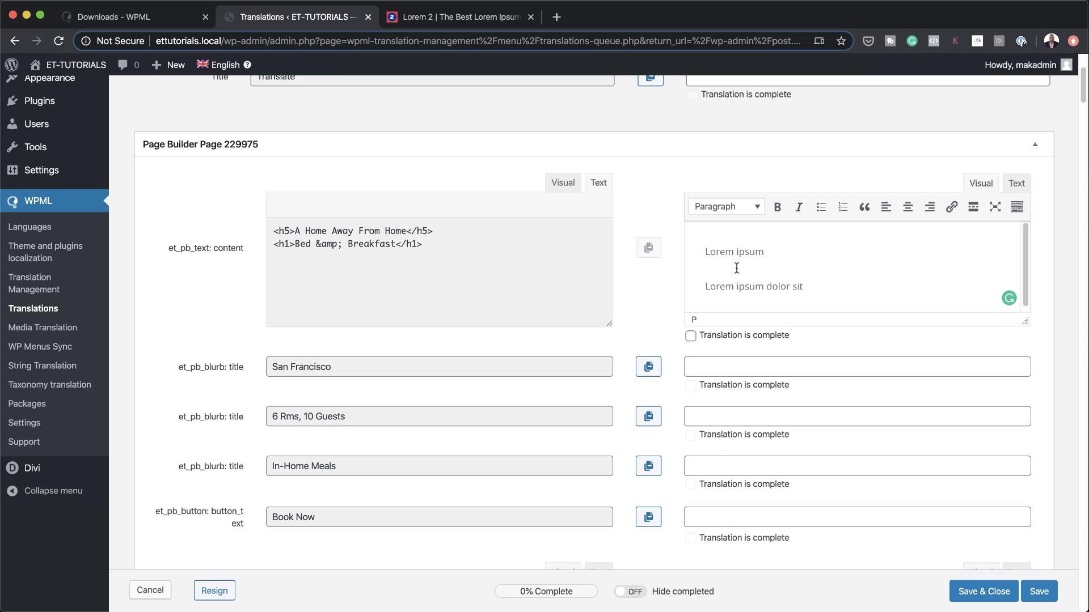
Step: Format 'Lorem ipsum' as Heading 5 and 'Lorem ipsum dolor sit' as Heading 1
left_click_drag(769, 251, 702, 251)
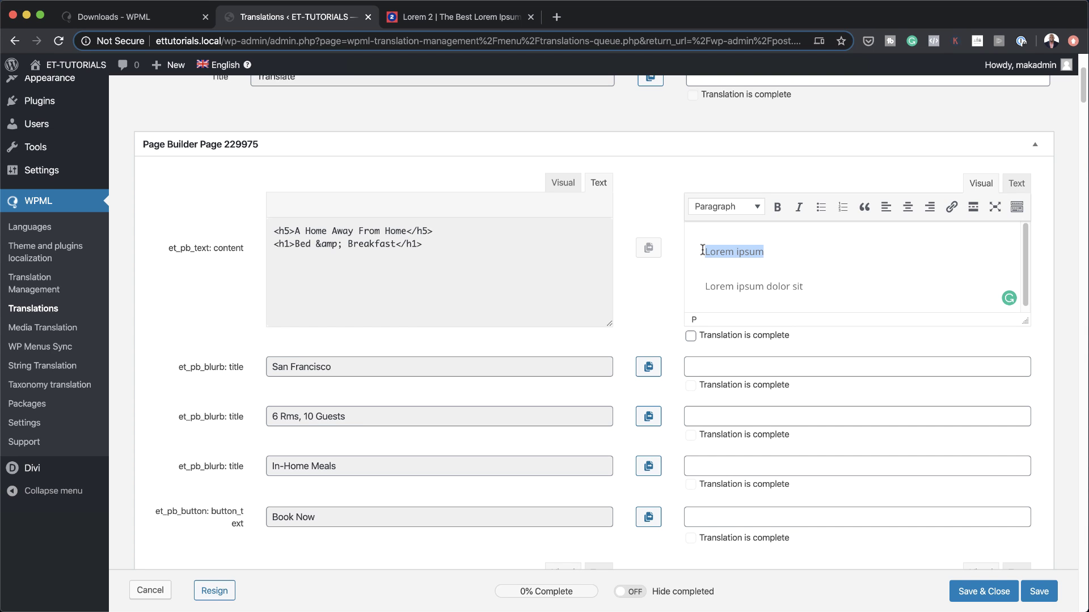
left_click(731, 210)
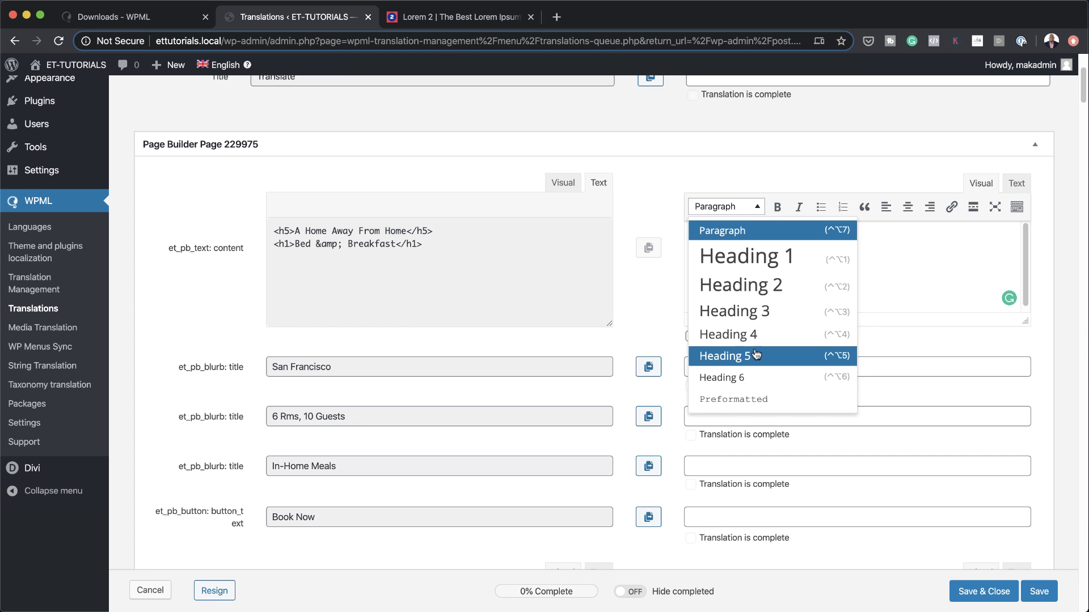
left_click(757, 354)
left_click_drag(809, 294, 697, 285)
left_click(726, 208)
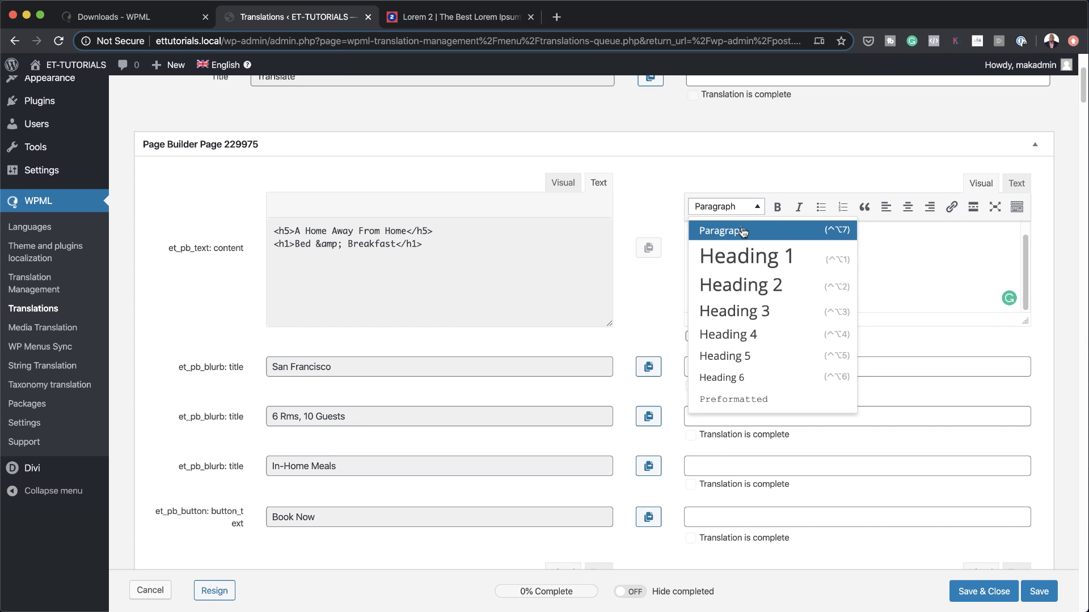
left_click(767, 262)
left_click(951, 287)
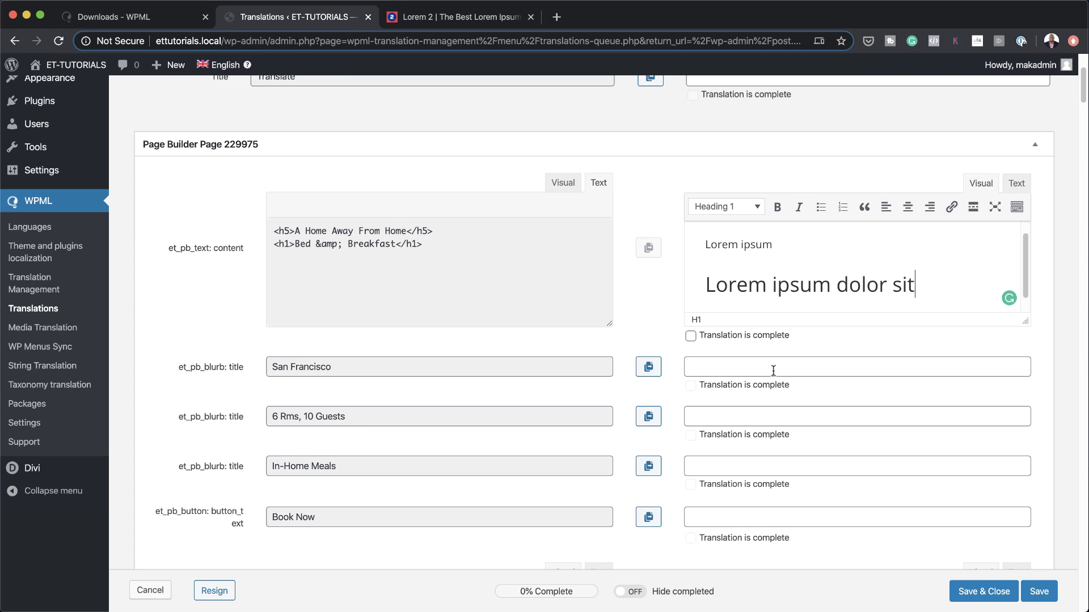
left_click(724, 366)
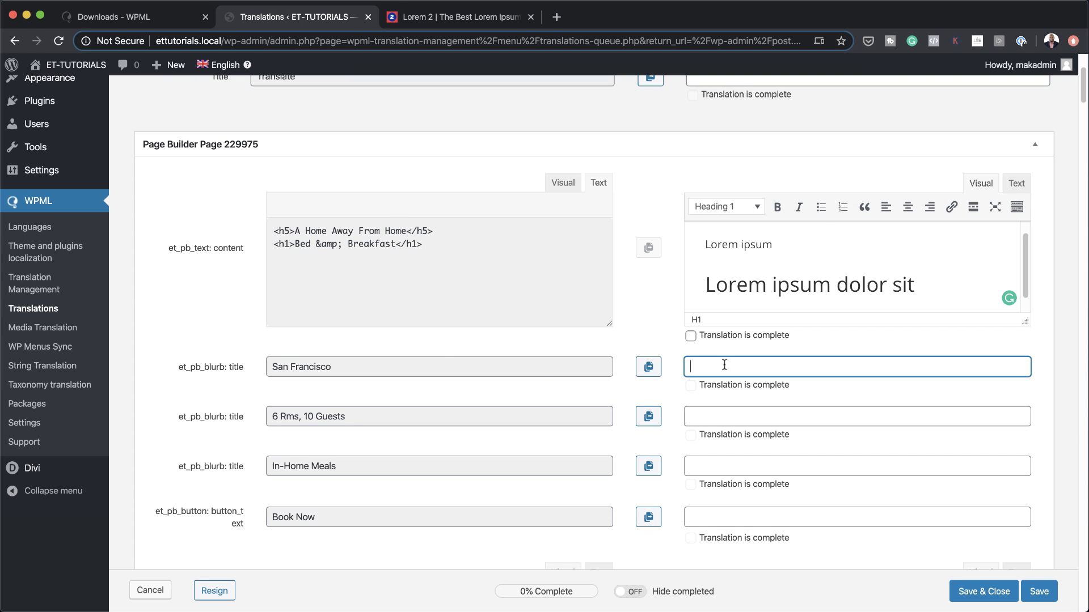
Step: Copy San Francisco into its French field and mark the hero and San Francisco translations complete
triple_click(445, 363)
key("cmd+c")
left_click(705, 370)
key("cmd+v")
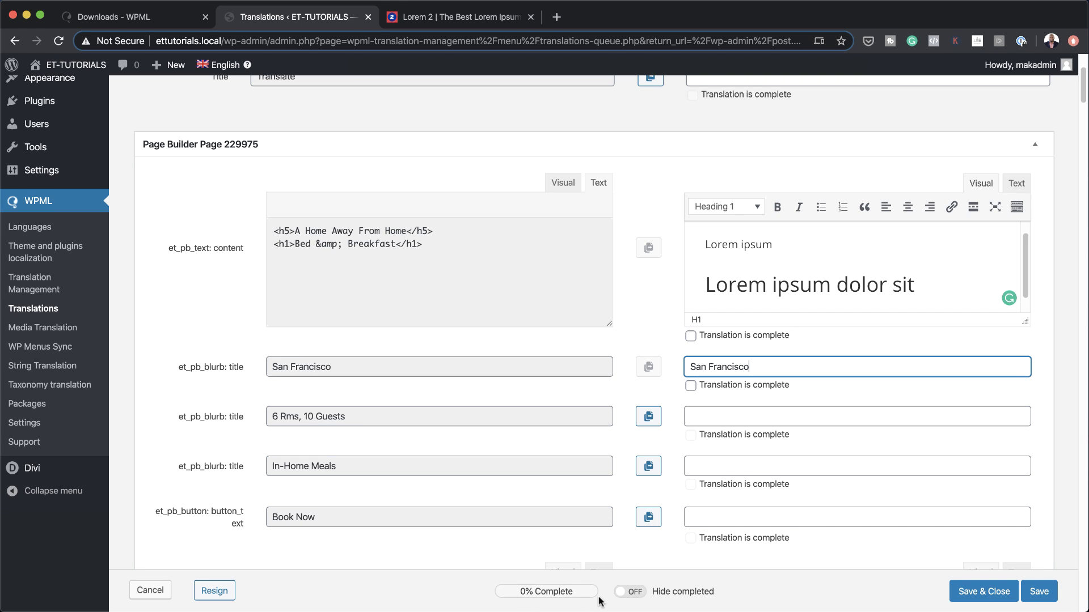
left_click(691, 337)
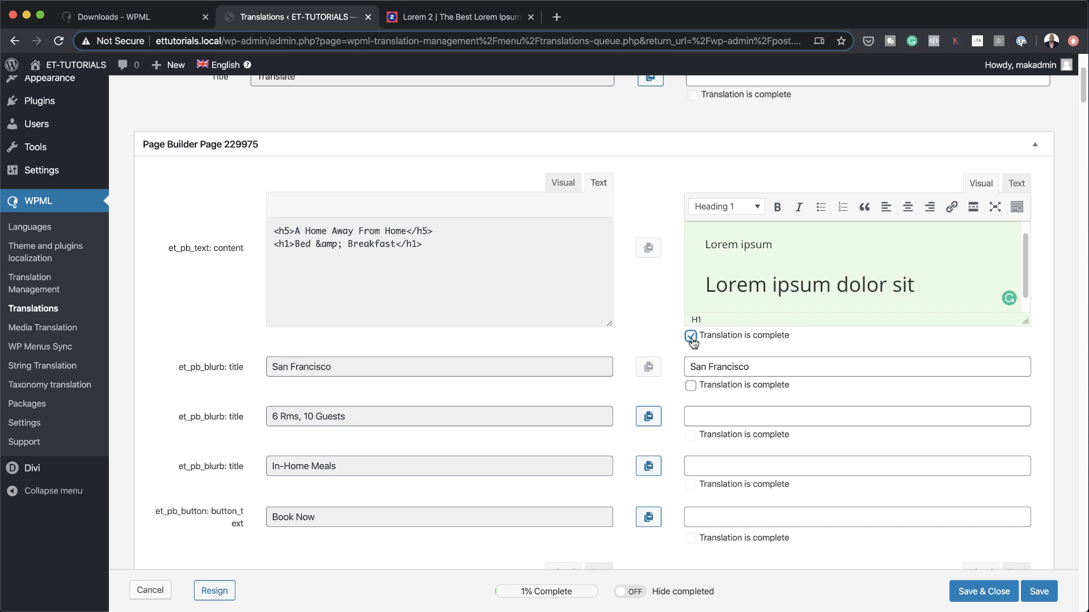
left_click(691, 391)
Step: Fill 6 Rms, 10 Guests and In-Home Meals ('pharetra a' from lorem2), marking both complete
left_click(523, 415)
key("super+c")
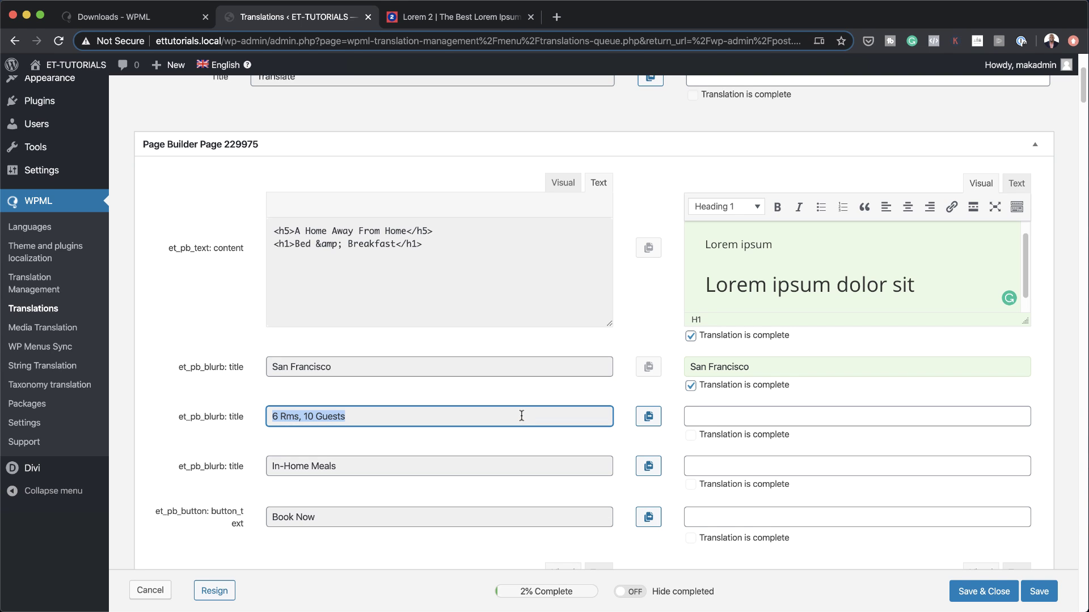
left_click(721, 415)
key("super+v")
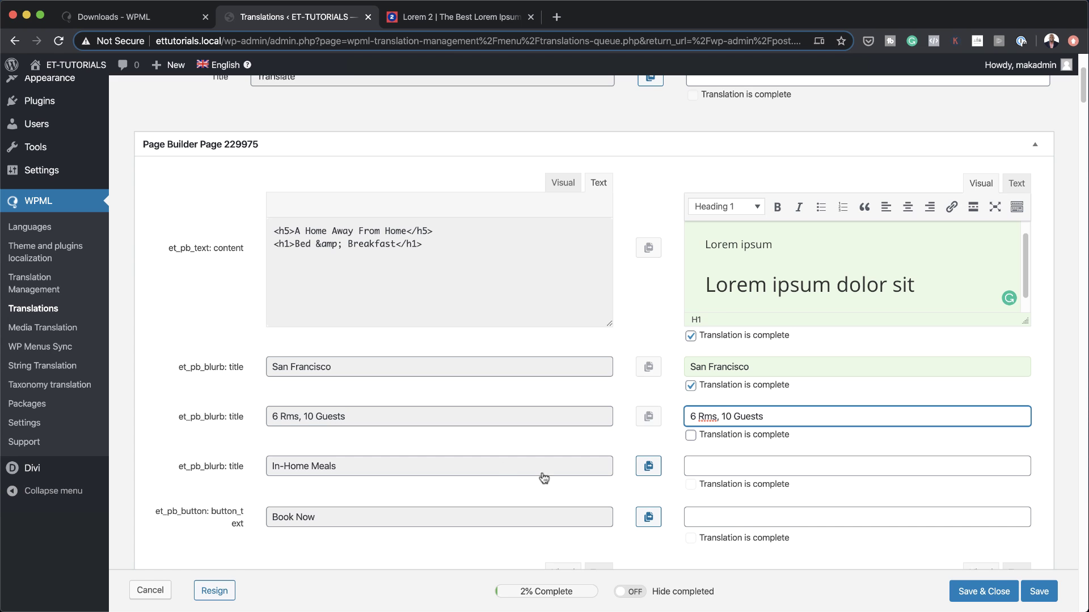
left_click(466, 17)
left_click(609, 372)
left_click_drag(596, 373, 648, 371)
key("super+c")
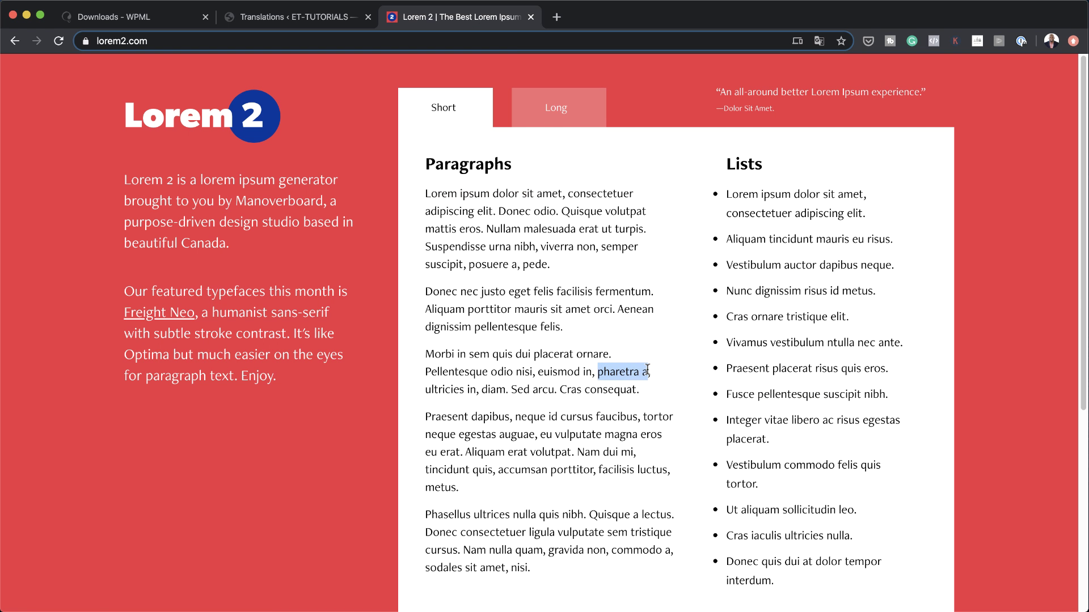
key("super+alt+Left")
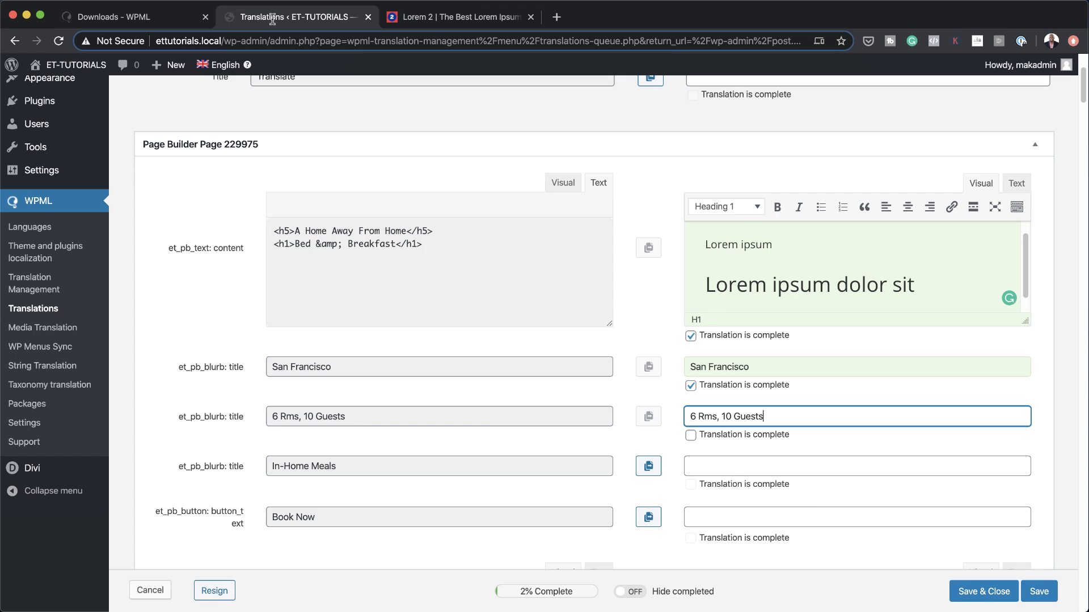
left_click(767, 465)
key("super+v")
left_click(690, 484)
left_click(690, 435)
Step: Paste 'pharetra a' as the Book Now translation and mark it complete
scroll(623, 499, "down", 1)
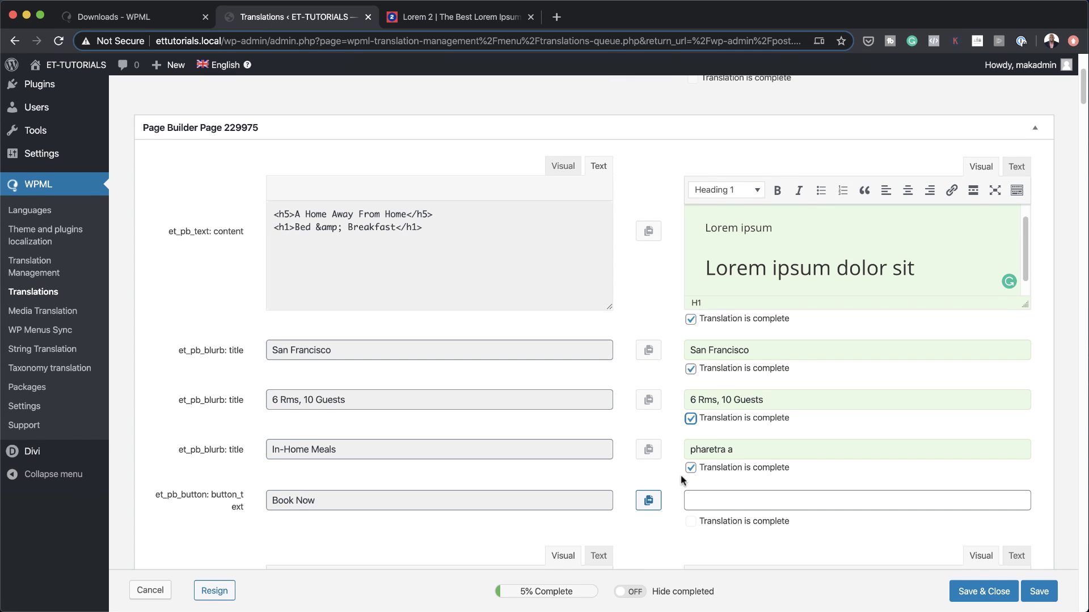
left_click(718, 499)
key("super+v")
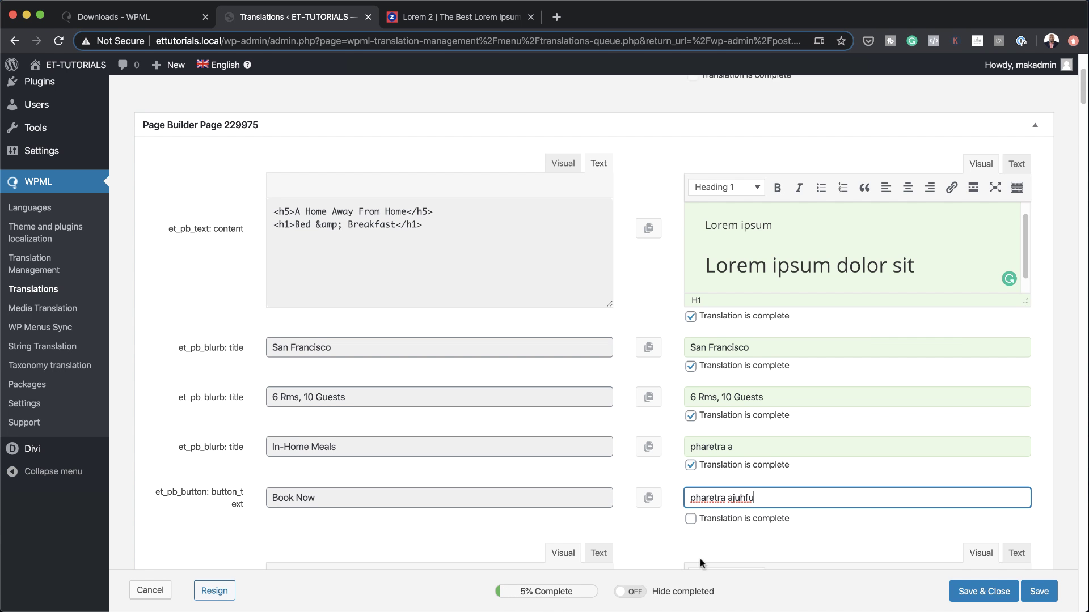
left_click(691, 519)
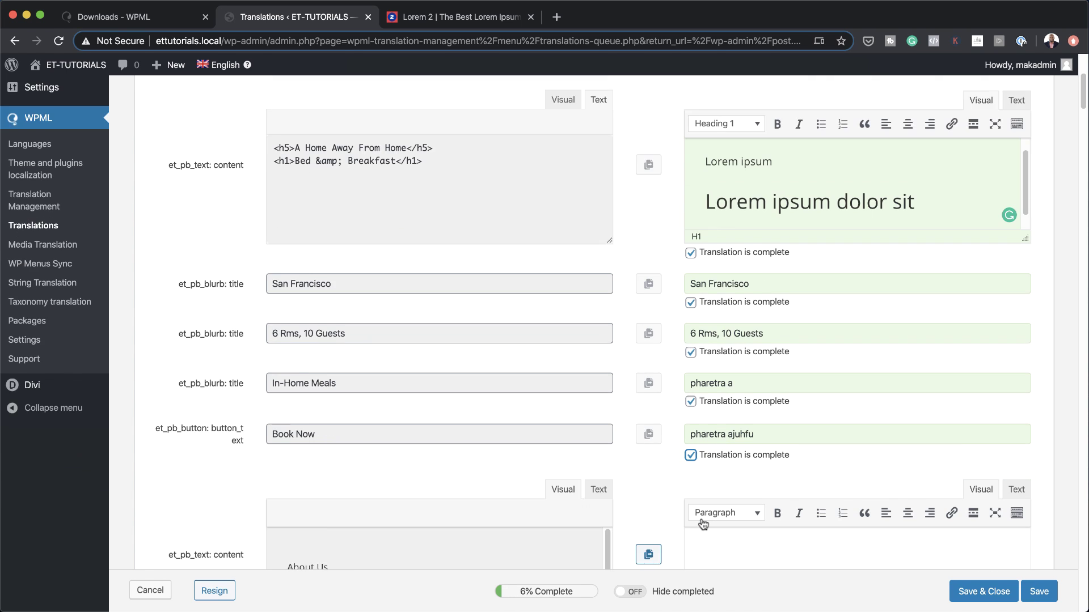
scroll(703, 525, "down", 3)
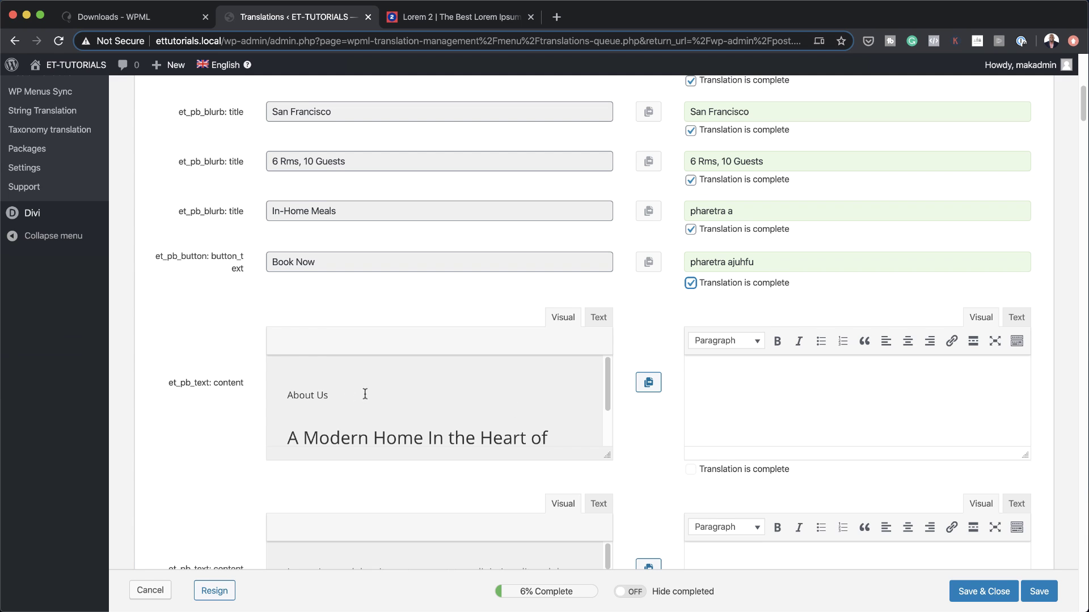
Step: Paste a Lorem ipsum sentence into the French About Us block, splitting it after 'Praesent dapibus,'
left_click(742, 385)
left_click(479, 17)
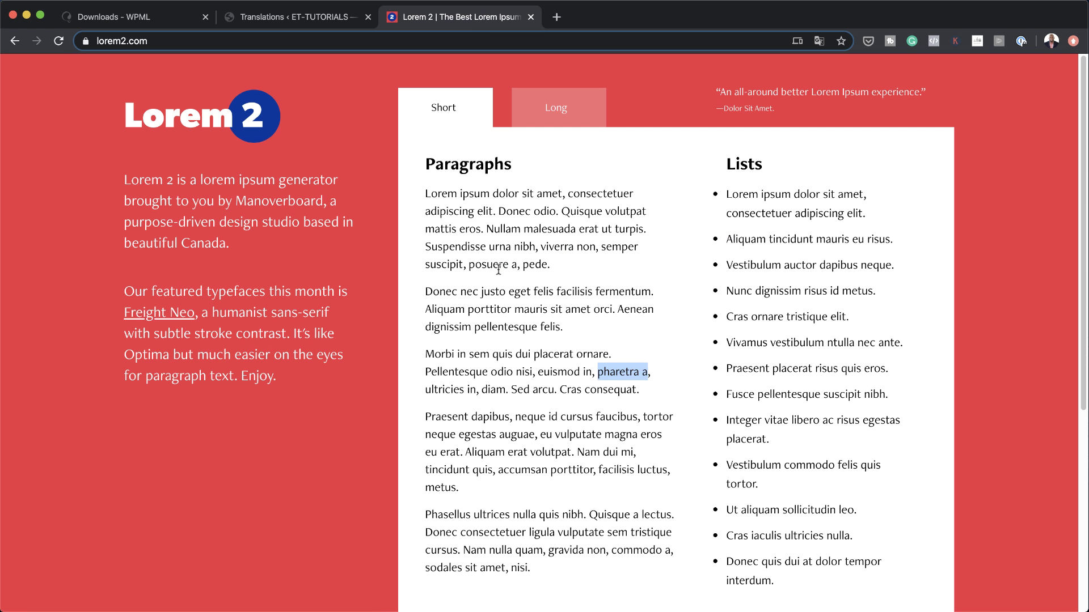
left_click_drag(427, 417, 638, 434)
key("super+c")
left_click(140, 18)
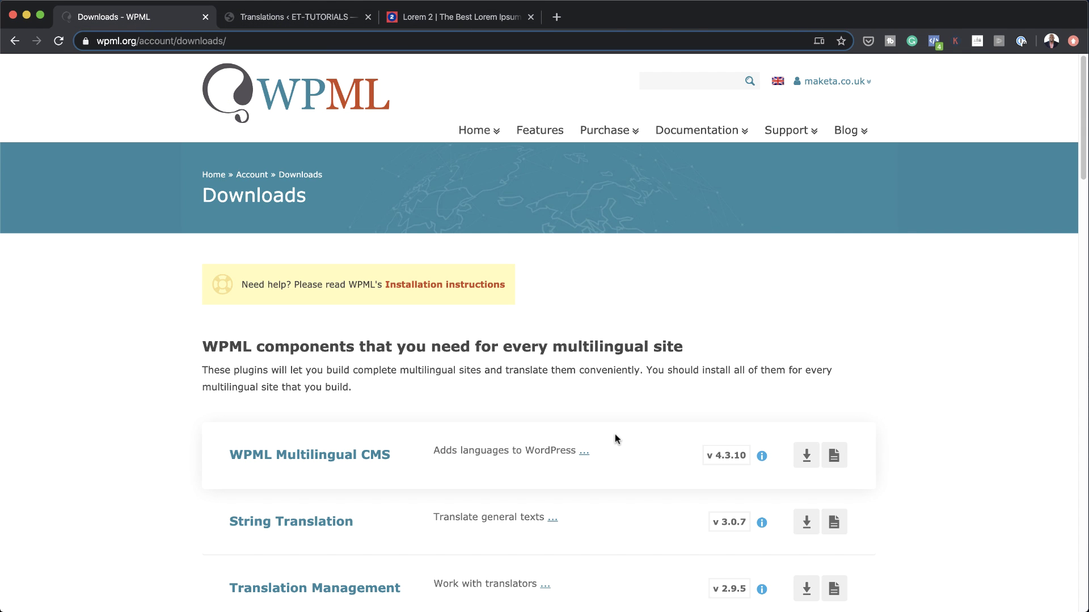
key("ctrl+w")
type("Praesent dapibus neque id cursus faucibus, tortor neque egestas auguae, eu vulputate magna")
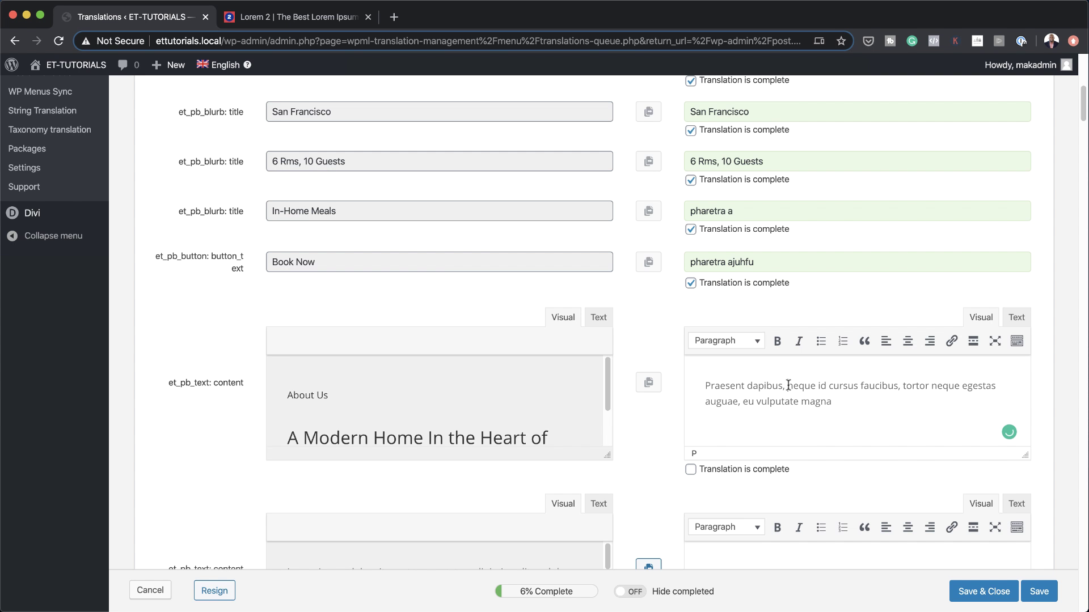
left_click(788, 386)
key("Return")
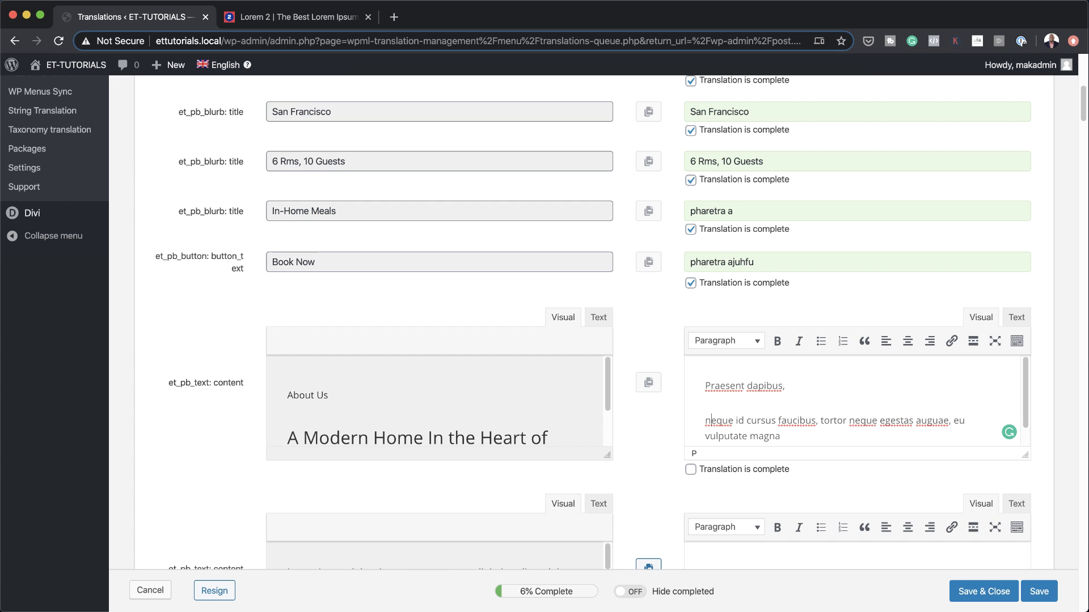
key("Delete")
type("S")
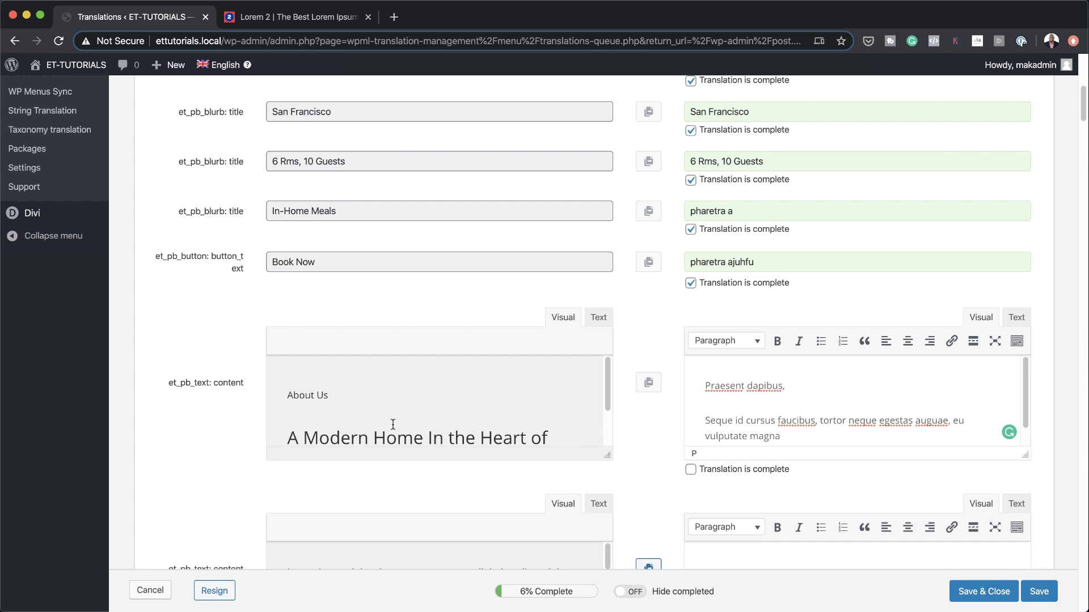
Step: Format 'Praesent dapibus,' as Heading 6 and the 'Seque id cursus' paragraph as Heading 2
left_click(600, 318)
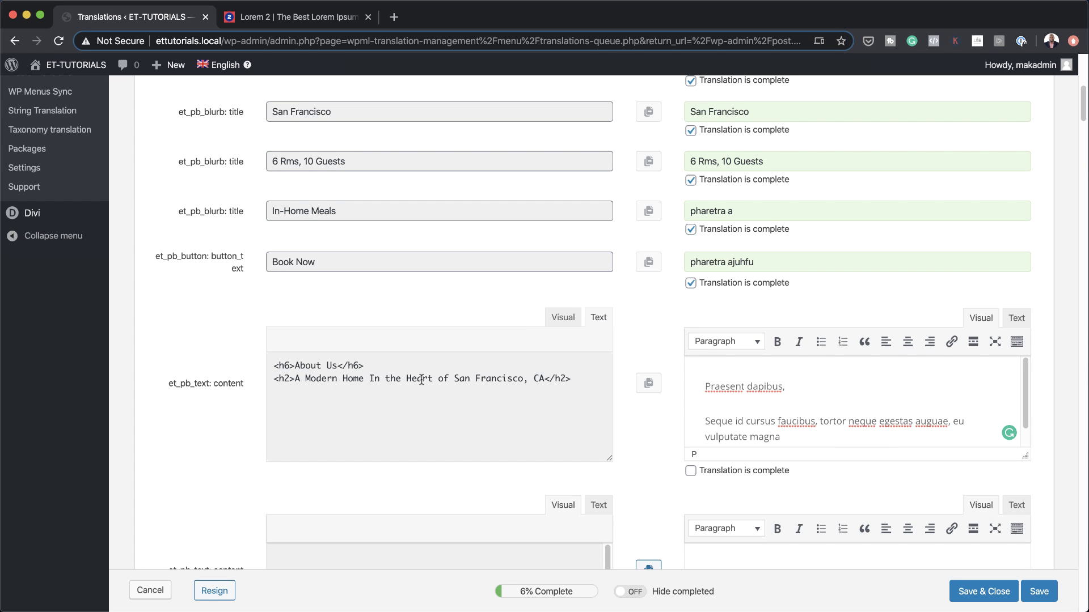
left_click_drag(789, 388, 653, 381)
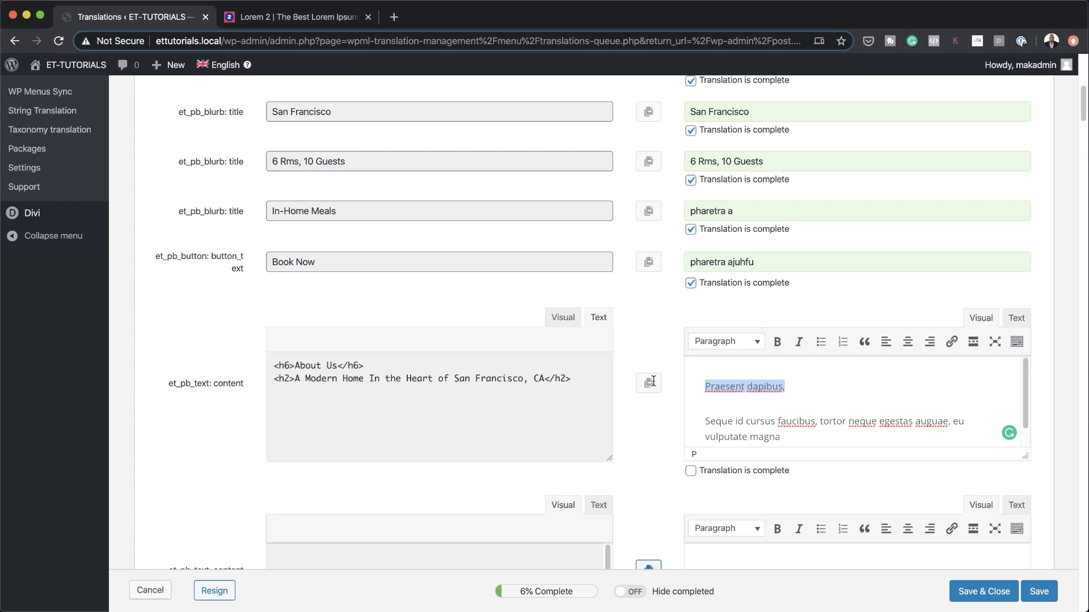
left_click(740, 342)
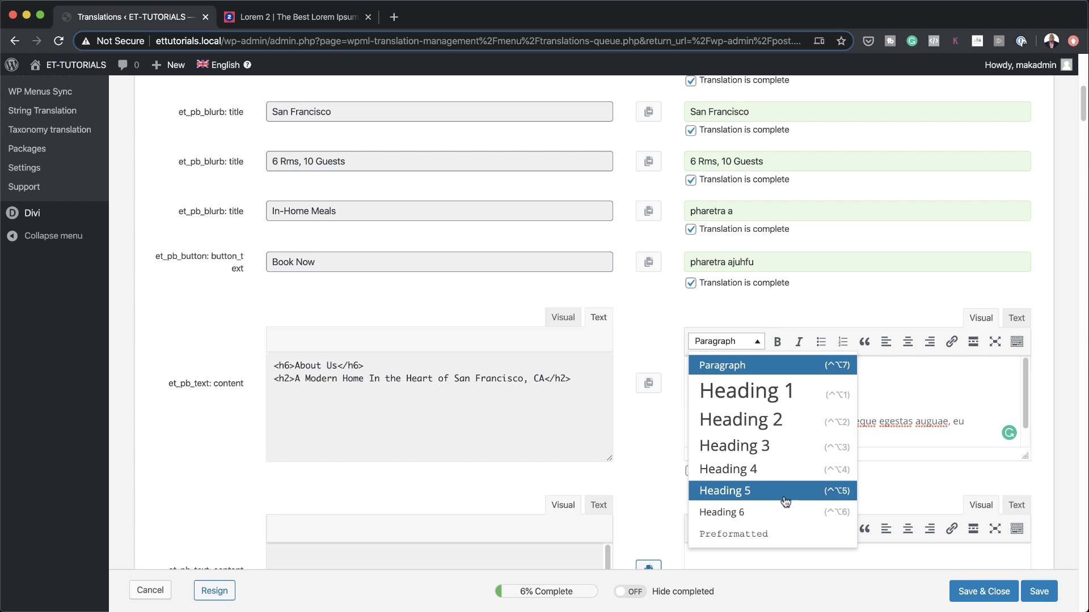
left_click(748, 512)
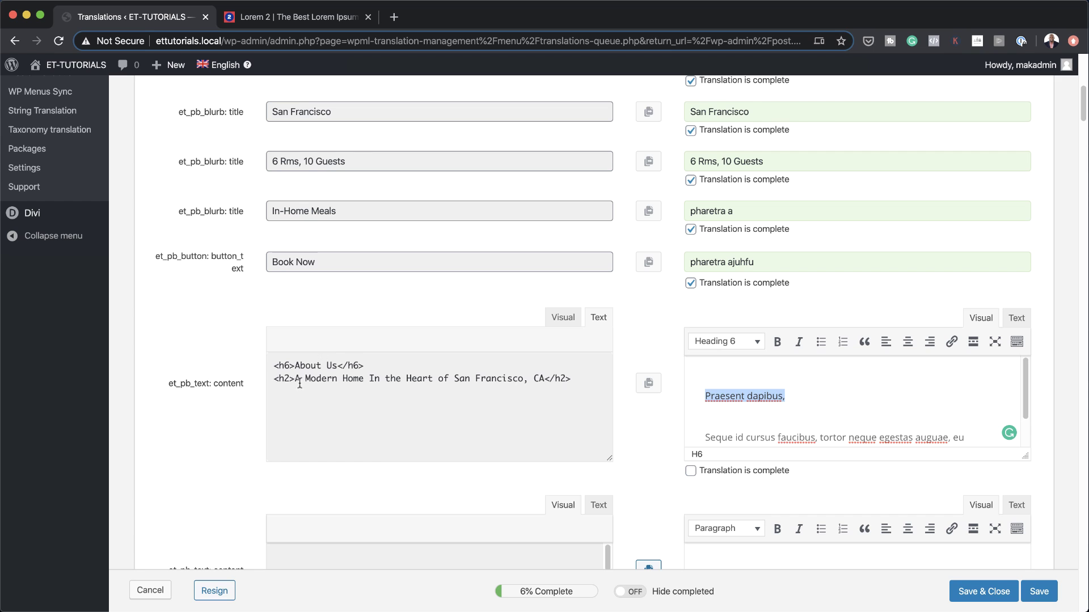
left_click(978, 442)
scroll(822, 431, "down", 1)
left_click(686, 422)
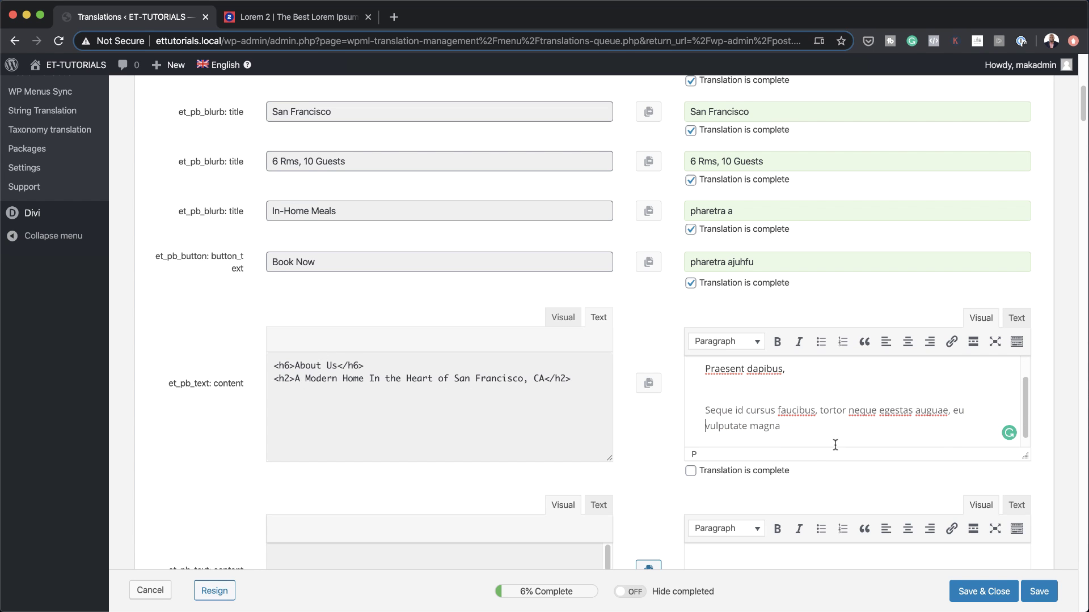
left_click_drag(781, 426, 688, 410)
left_click(735, 342)
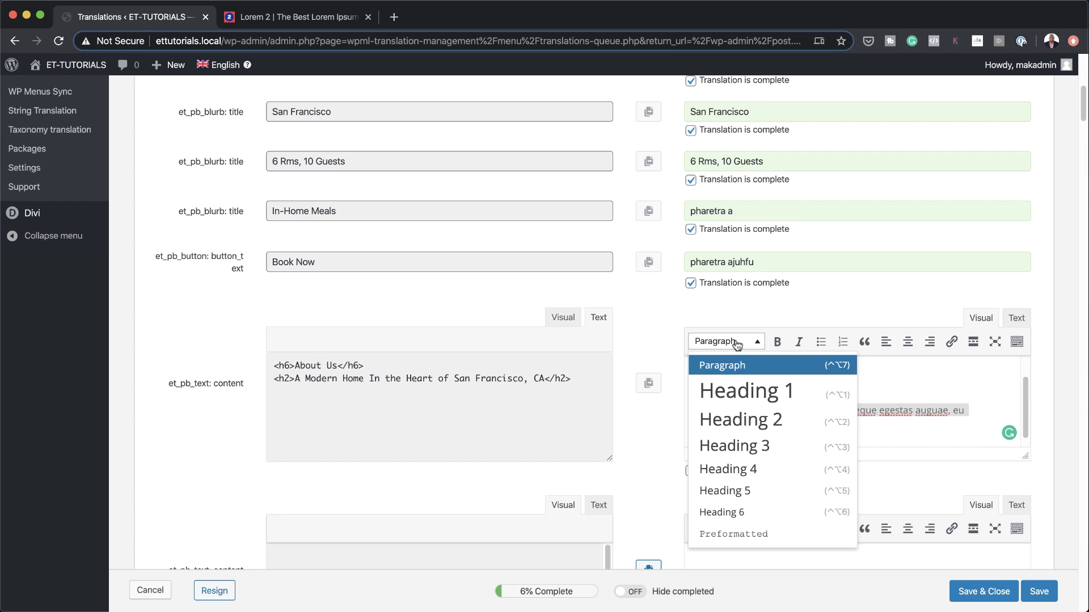
left_click(740, 419)
Step: Paste placeholder text into the next text block and mark both translations complete
scroll(929, 448, "down", 1)
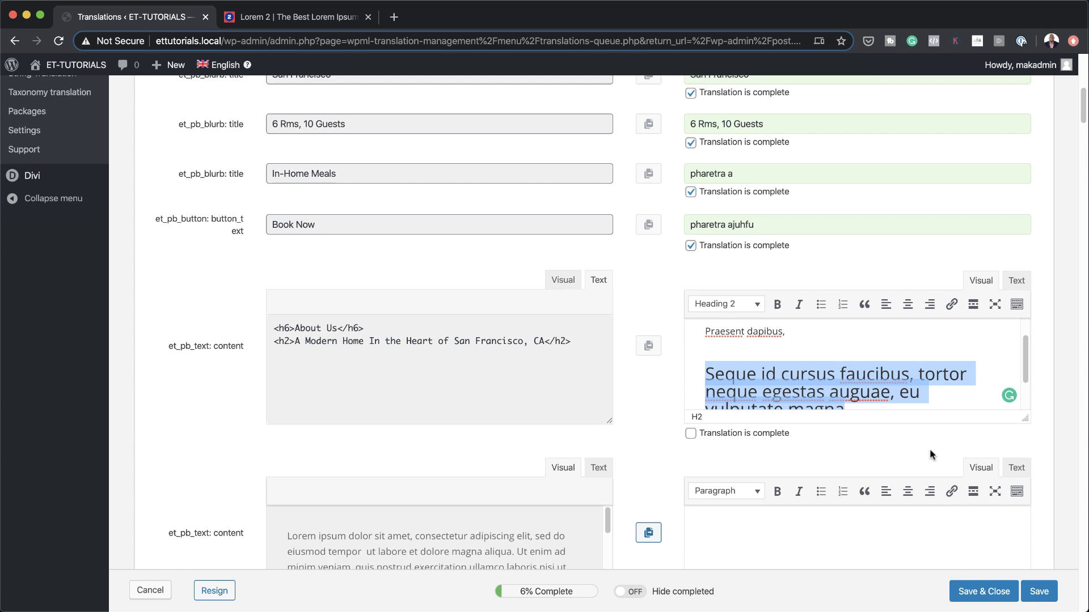
scroll(930, 454, "down", 4)
left_click(719, 383)
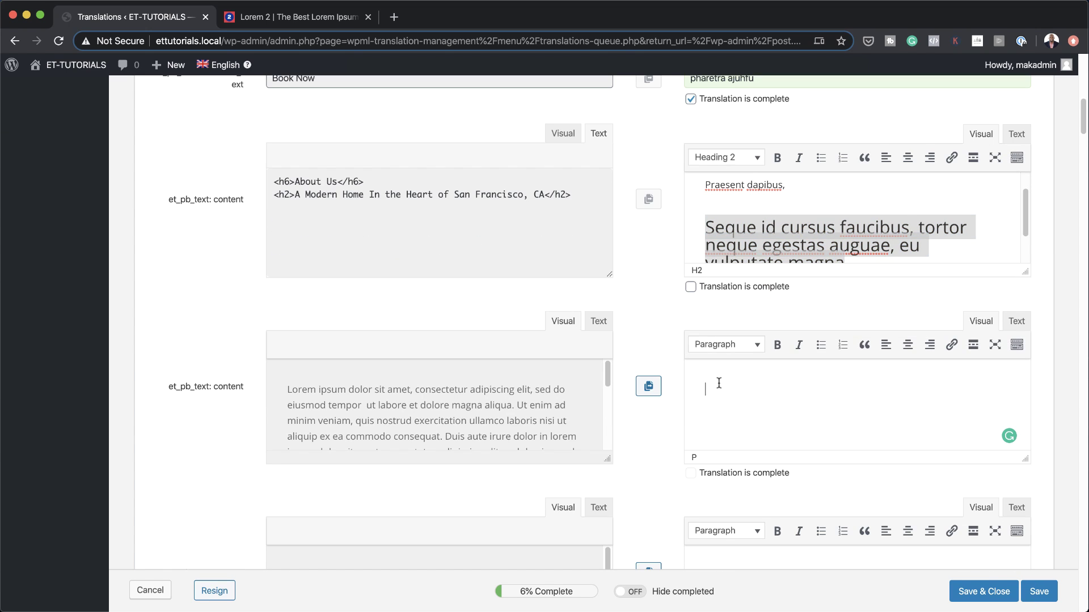
key("super+v")
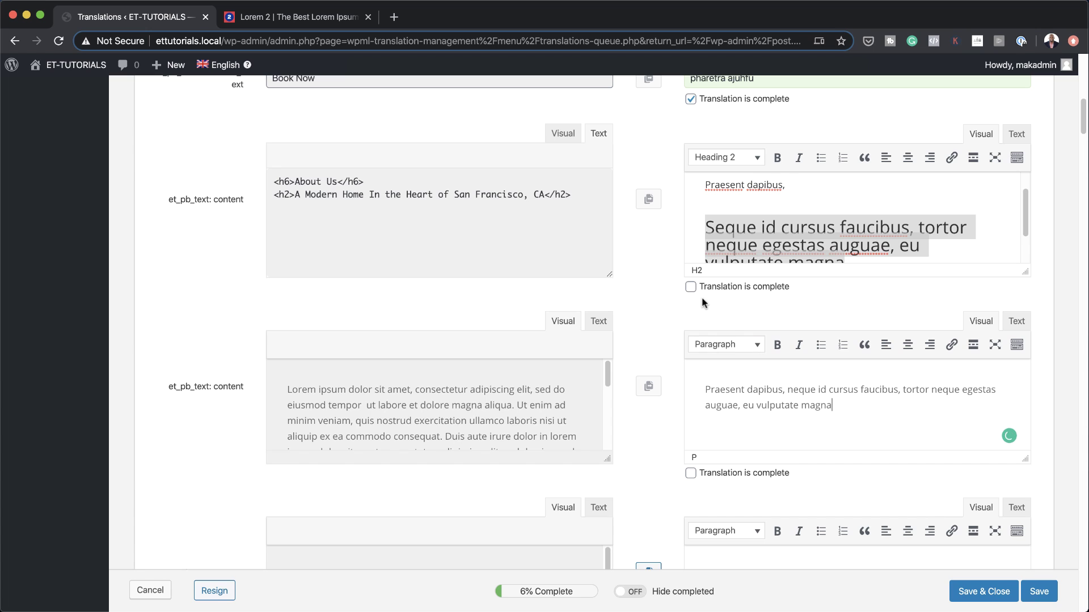
left_click(690, 286)
left_click(691, 473)
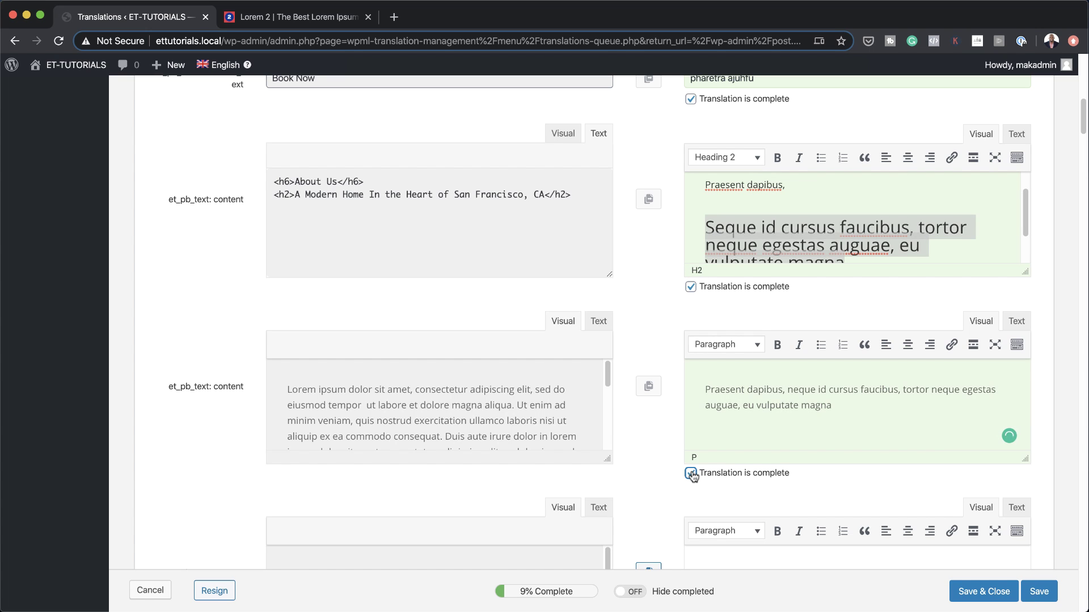
scroll(659, 501, "down", 5)
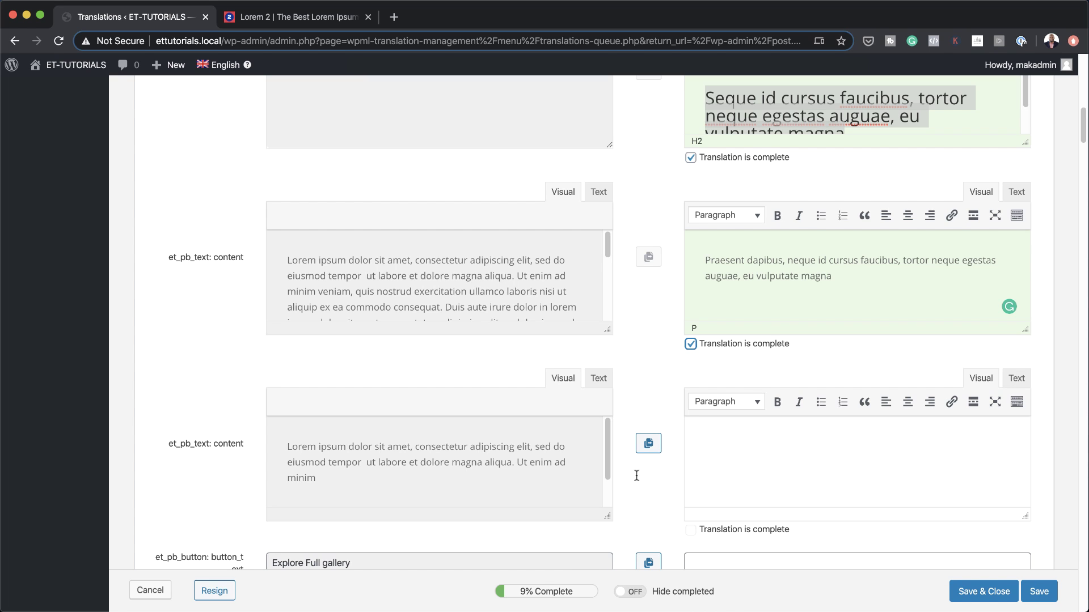
Step: Copy Lorem ipsum, Discover Room & Suites, Bedrooms, Baths, View All Rooms and Guests from the originals
left_click(647, 445)
scroll(648, 474, "down", 5)
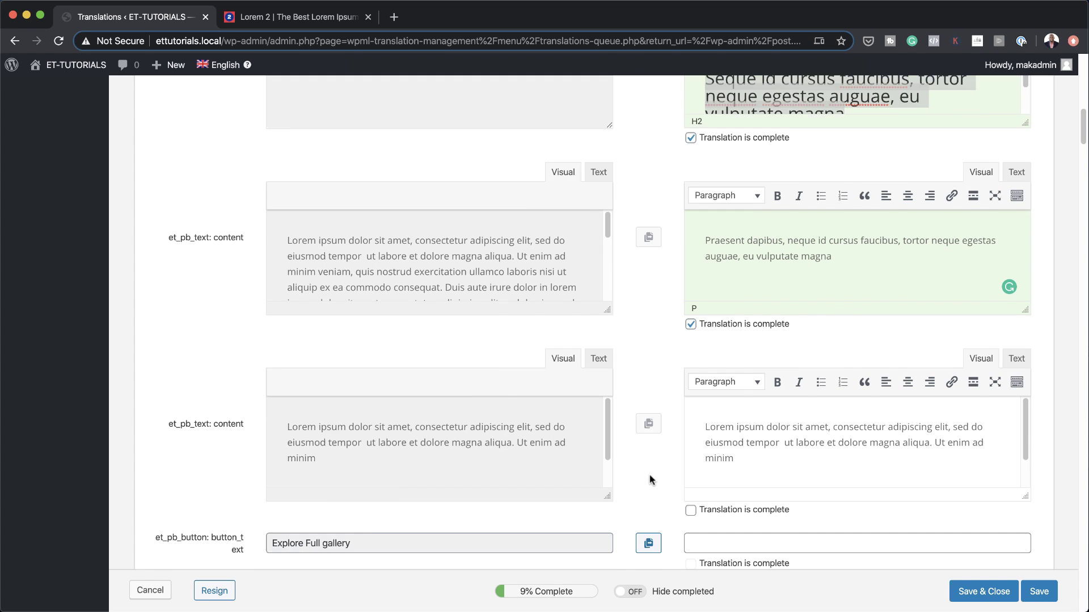
scroll(658, 459, "down", 2)
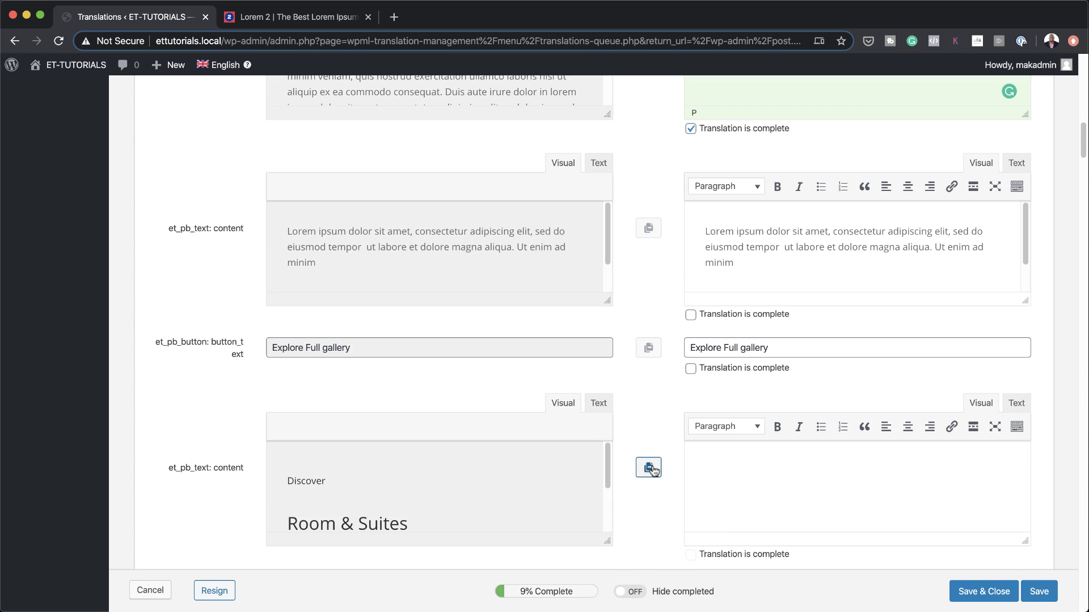
left_click(652, 464)
scroll(652, 465, "down", 5)
left_click(649, 411)
left_click(648, 357)
left_click(648, 303)
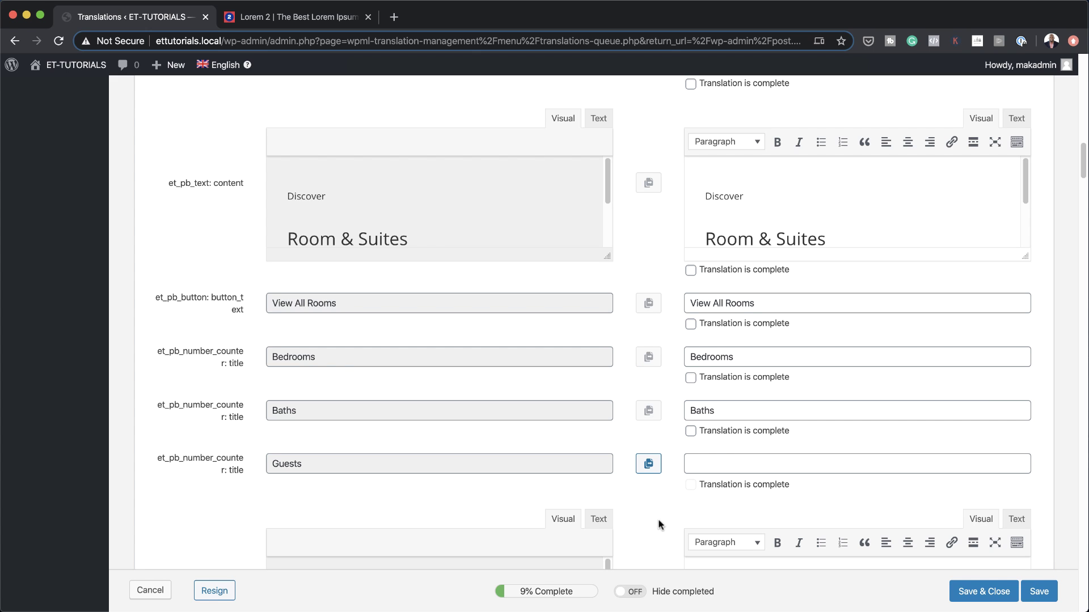
left_click(648, 464)
Step: Copy the Luxury Suite, Double Room, Single Room and price blocks, then save and close
scroll(653, 487, "down", 10)
left_click(649, 248)
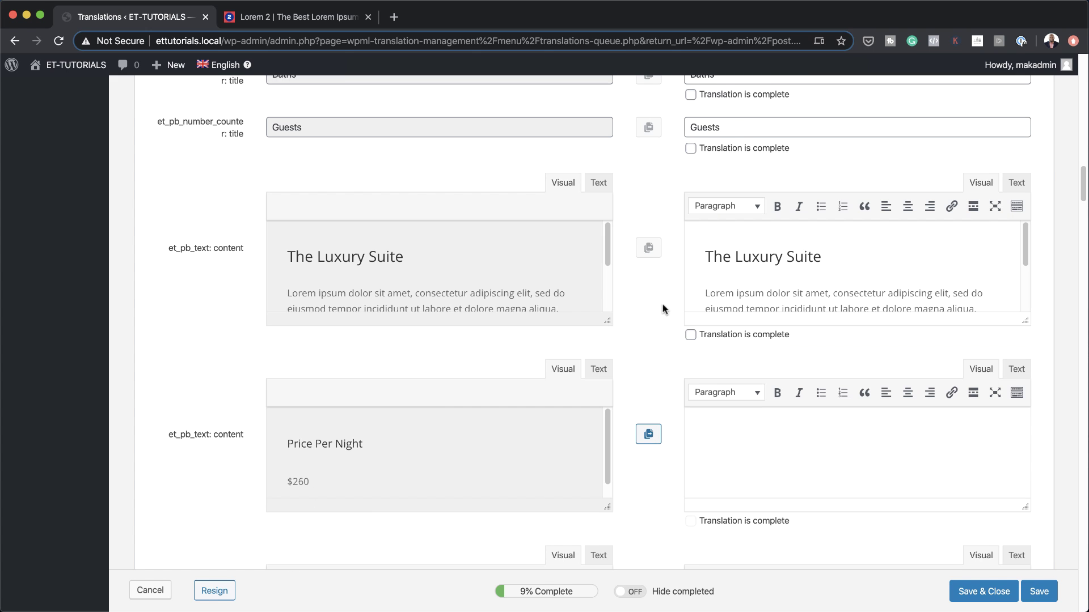
left_click(648, 434)
scroll(649, 448, "down", 3)
left_click(648, 455)
scroll(659, 458, "down", 6)
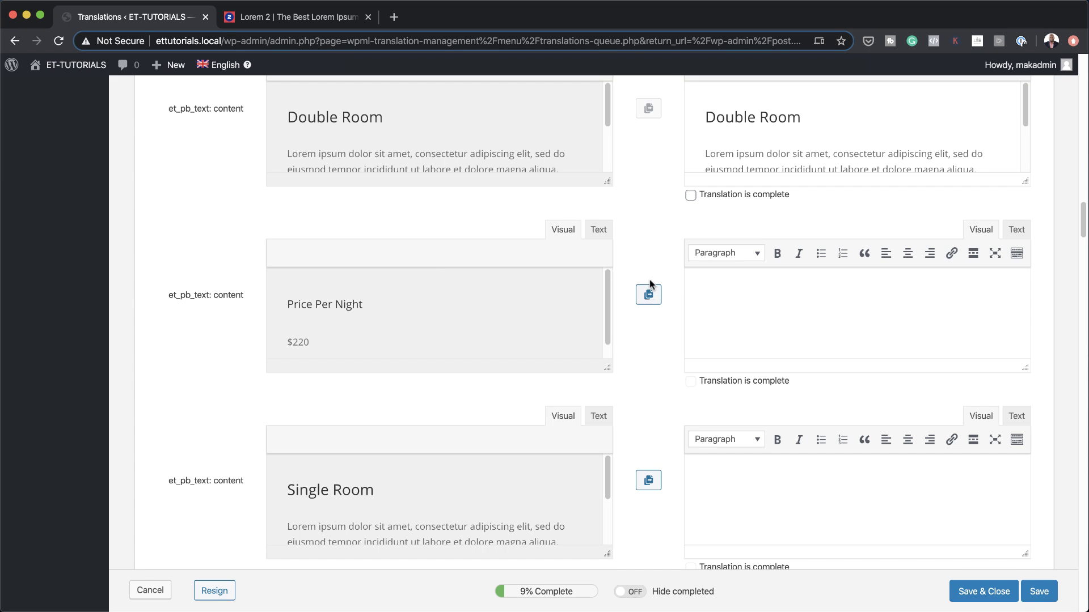
left_click(649, 294)
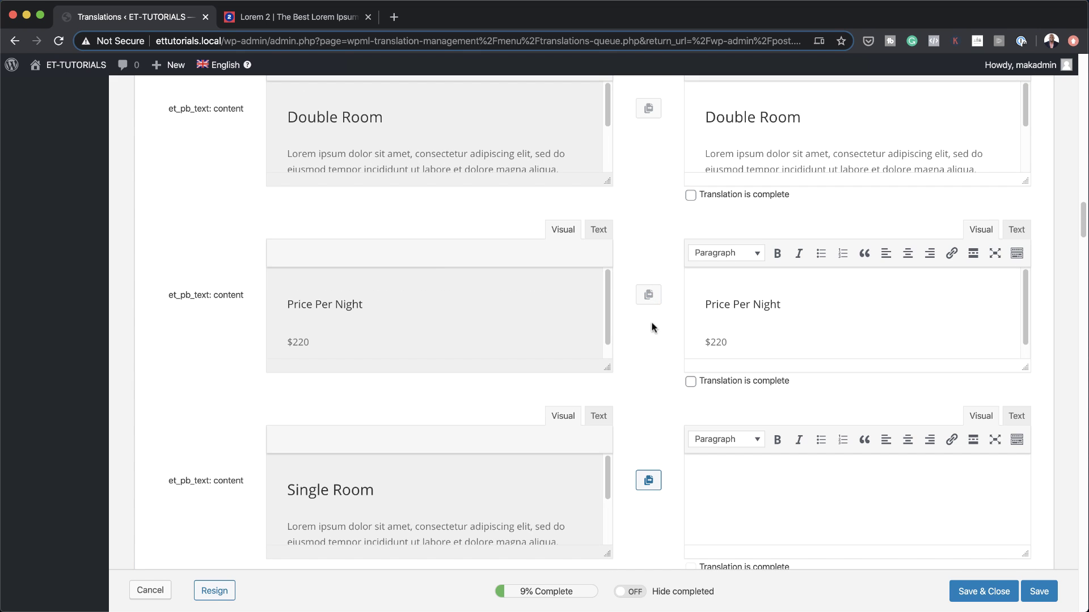
left_click(648, 480)
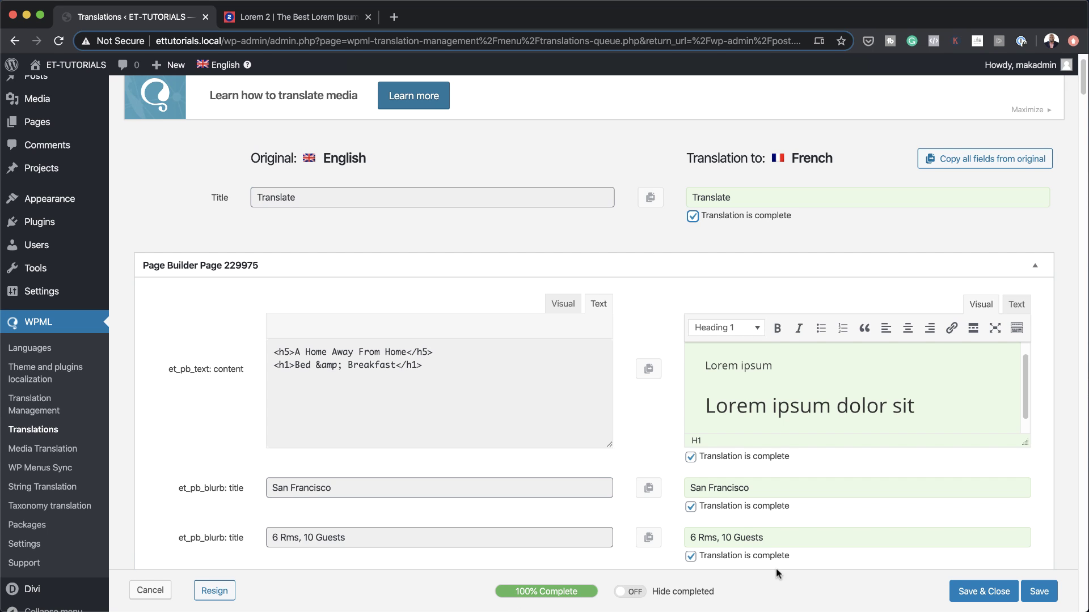
left_click(1040, 593)
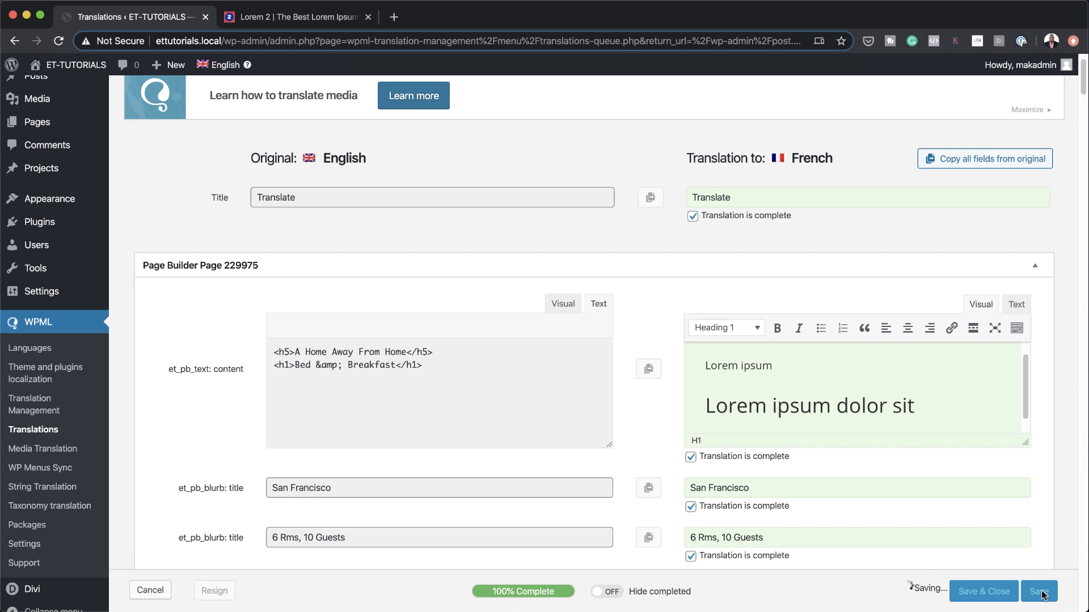
left_click(982, 593)
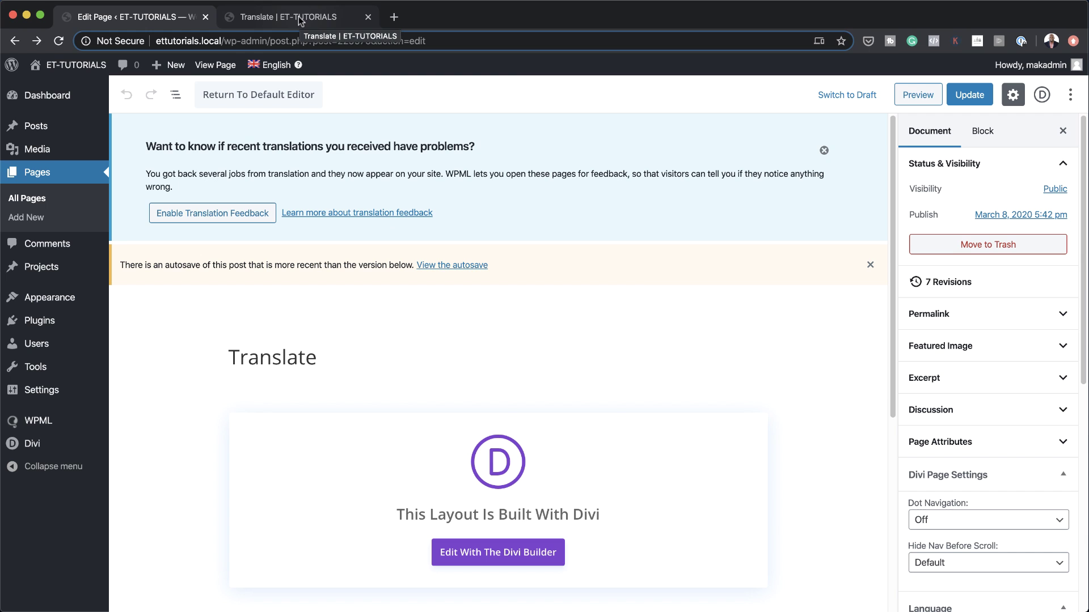
Step: Reload the Translate page preview and scroll the Bed & Breakfast layout down to the contact form
left_click(299, 21)
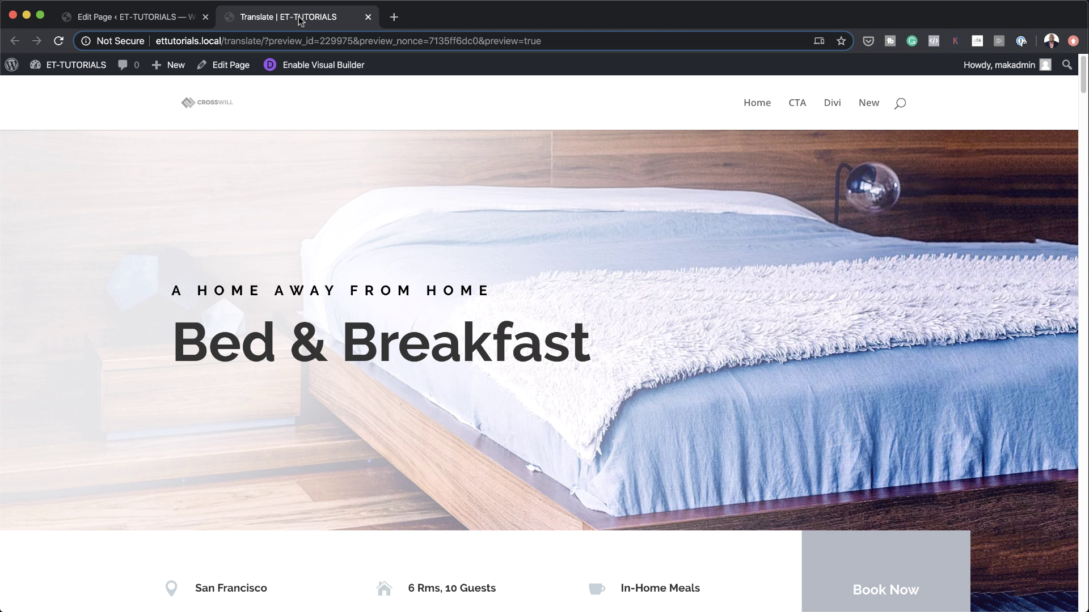
left_click(59, 41)
scroll(892, 433, "down", 15)
scroll(891, 431, "down", 10)
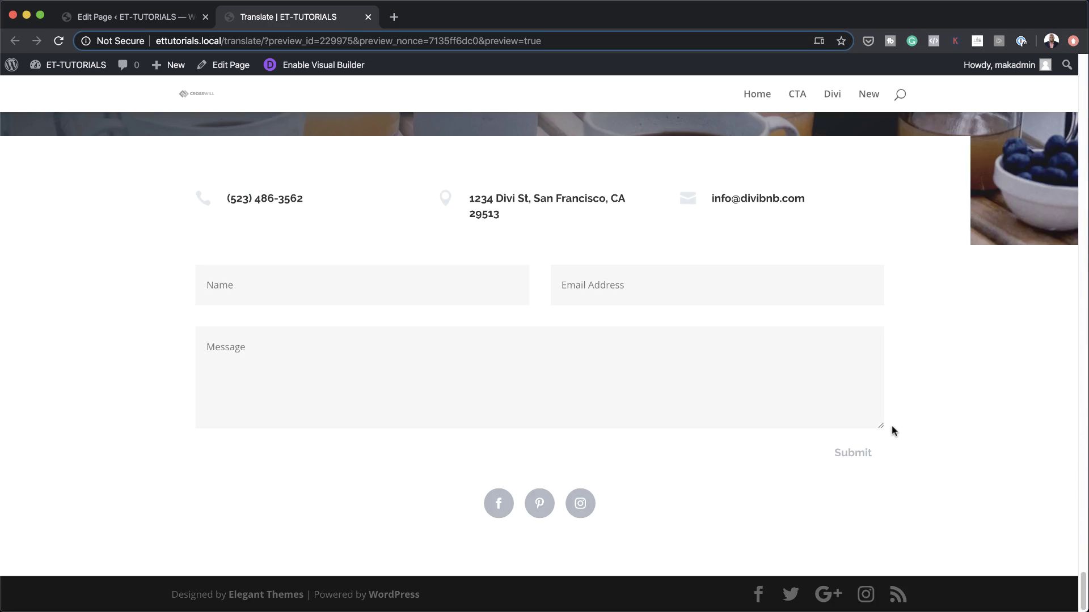
scroll(919, 375, "up", 20)
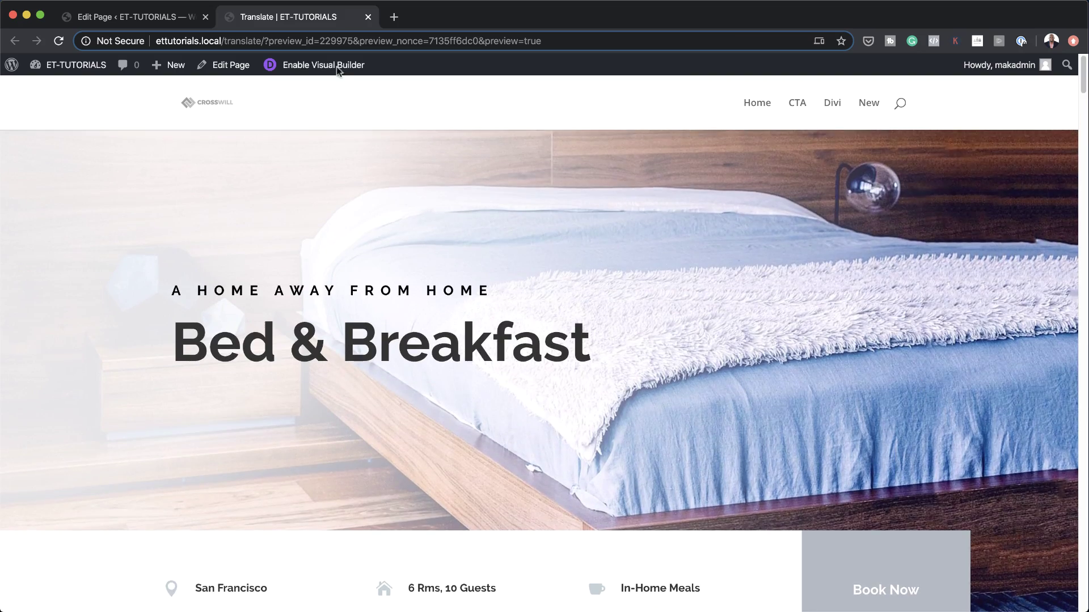
Step: Go to the Appearance > Menus settings
left_click(175, 21)
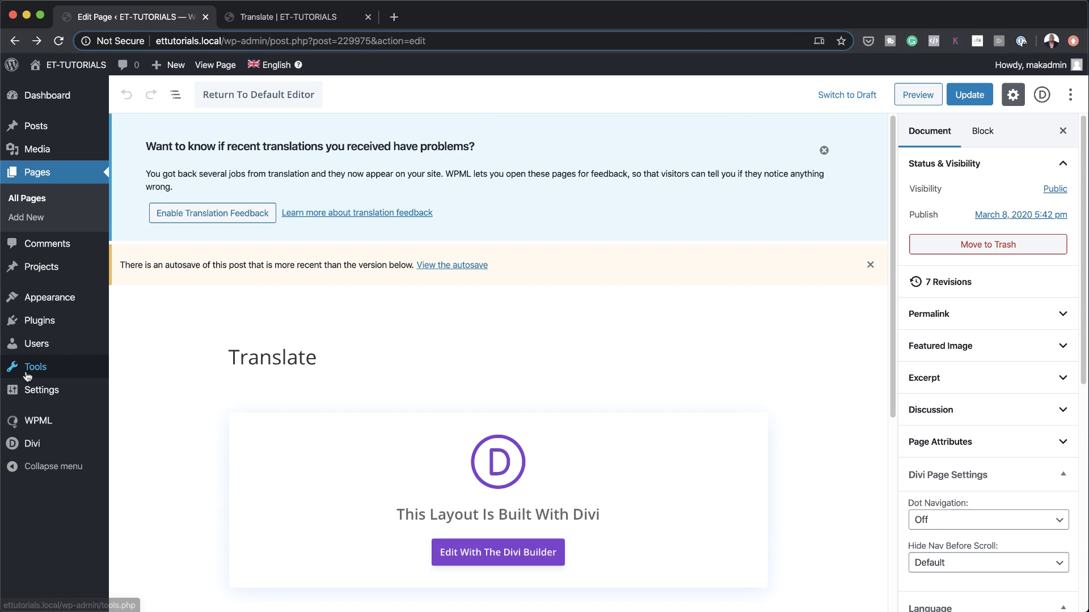
mouse_move(51, 424)
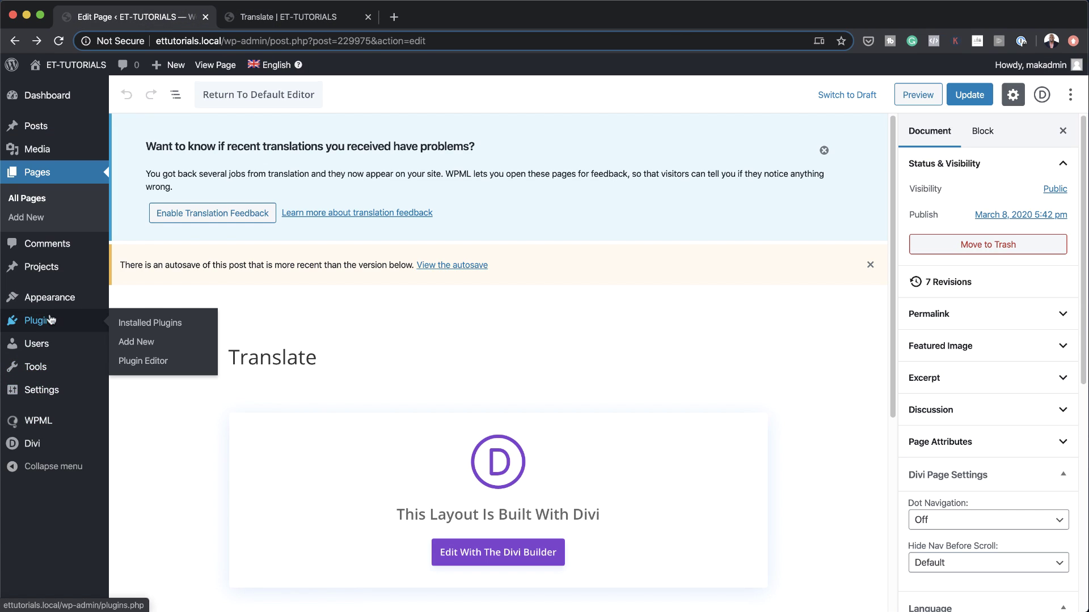
mouse_move(57, 297)
left_click(130, 356)
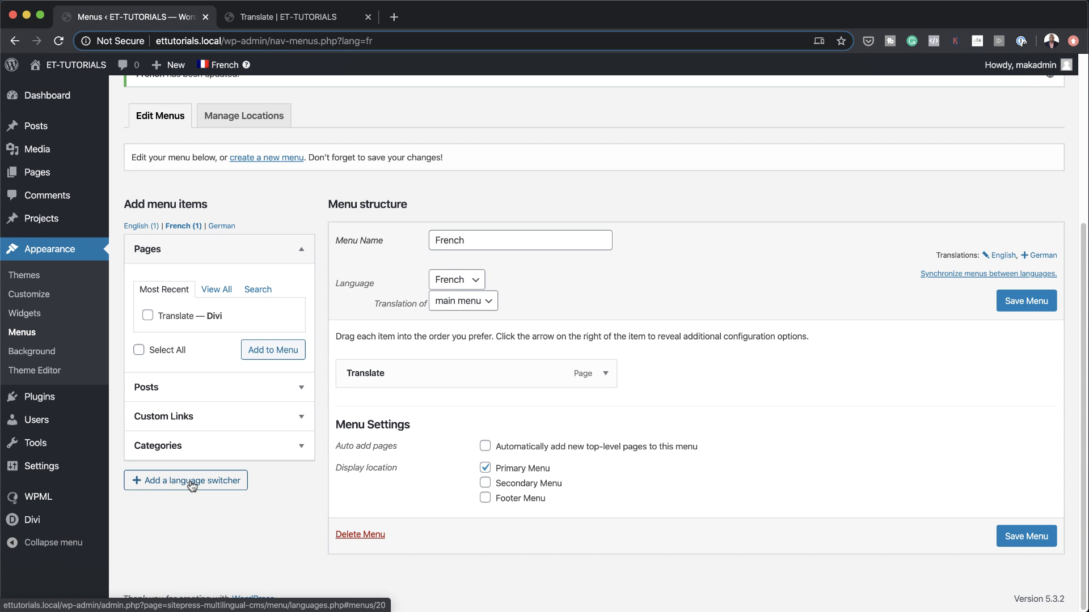
Step: Add a language switcher to the main menu as the first item with flags shown, and save
left_click(191, 484)
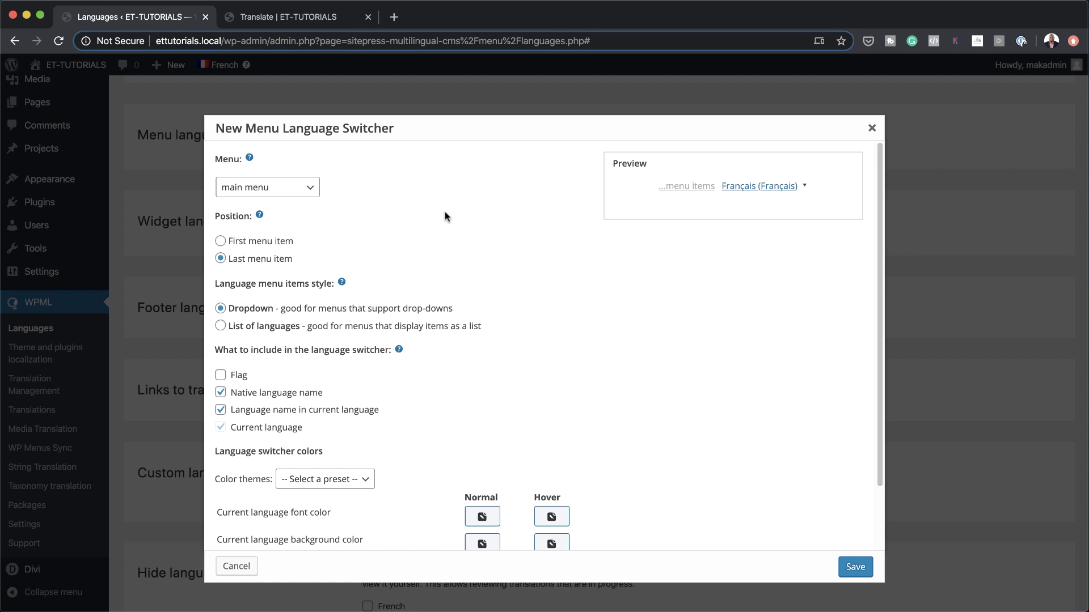
left_click(221, 241)
left_click(220, 258)
left_click(334, 17)
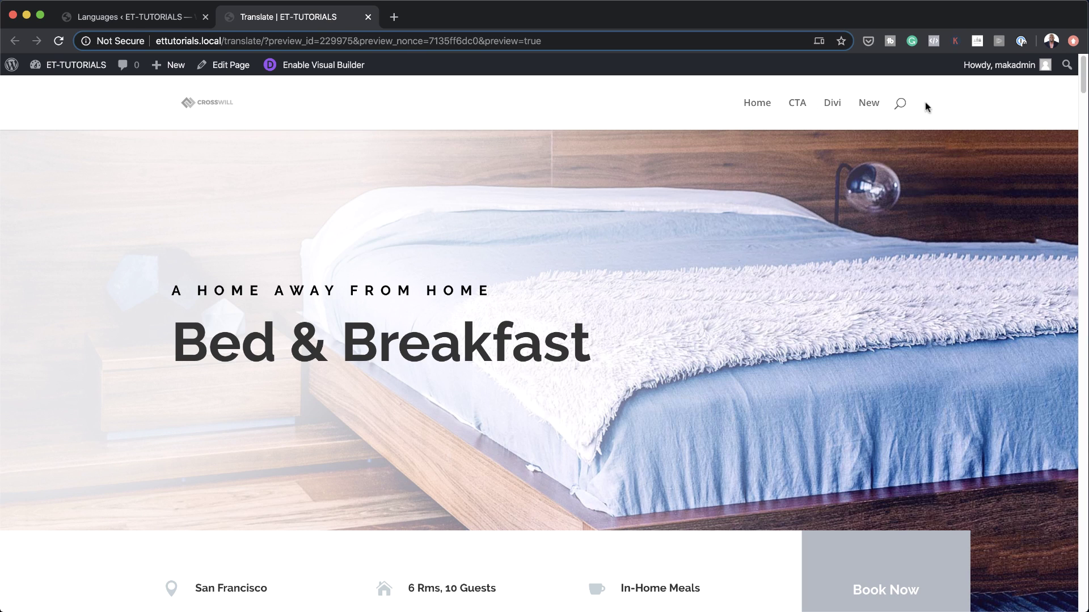
left_click(142, 20)
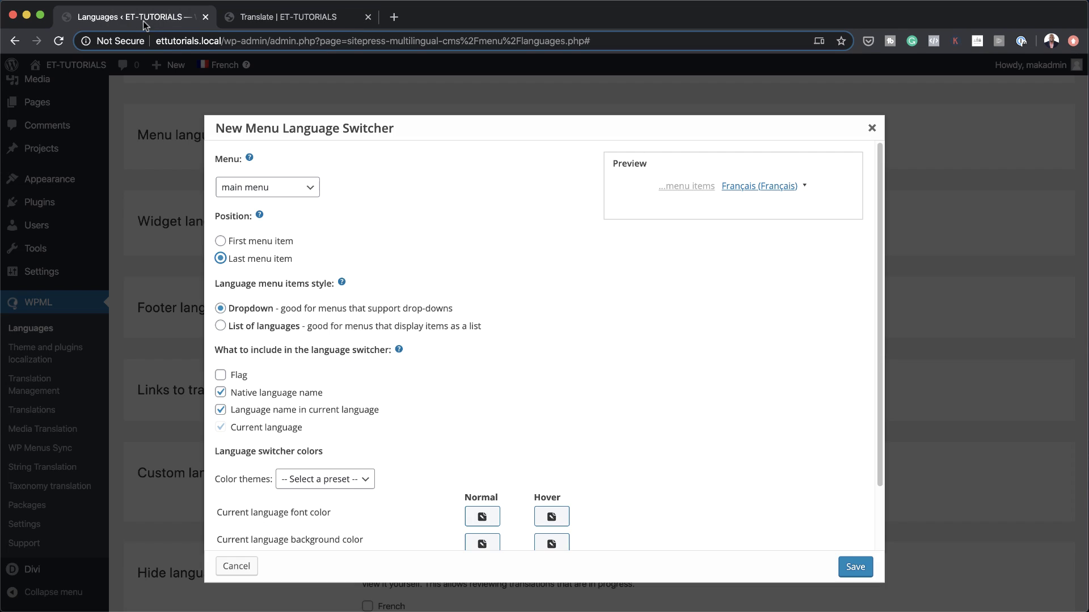
left_click(222, 241)
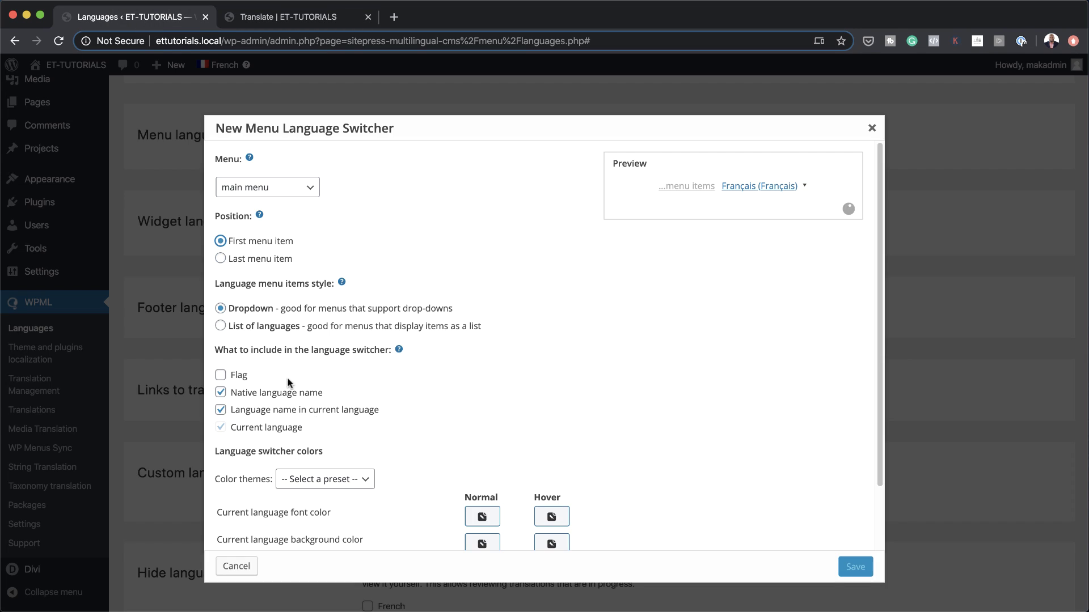
left_click(220, 377)
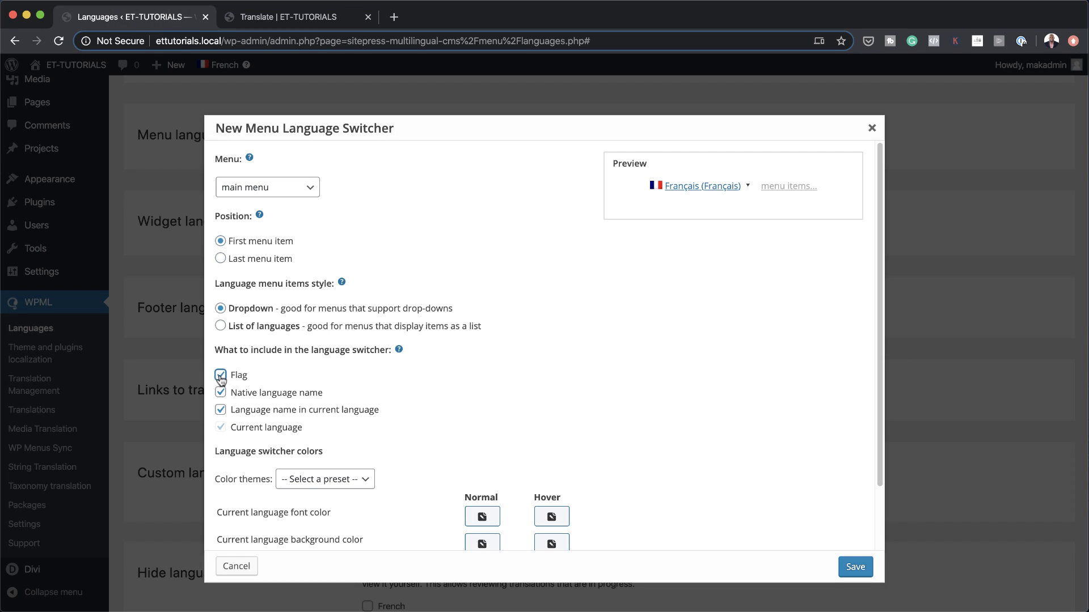
mouse_move(672, 187)
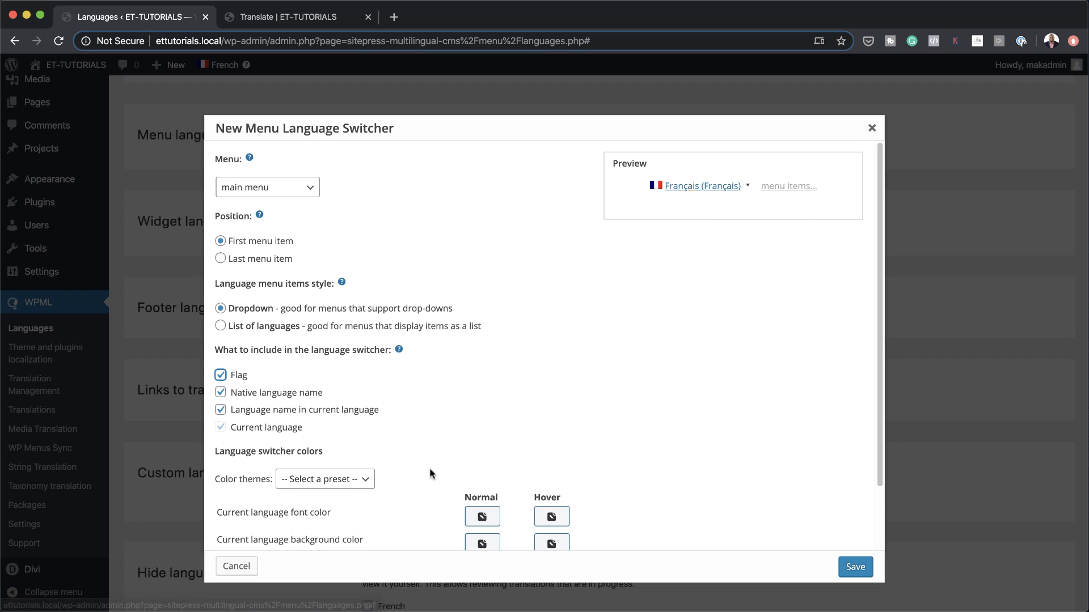
scroll(433, 470, "down", 1)
scroll(433, 474, "down", 3)
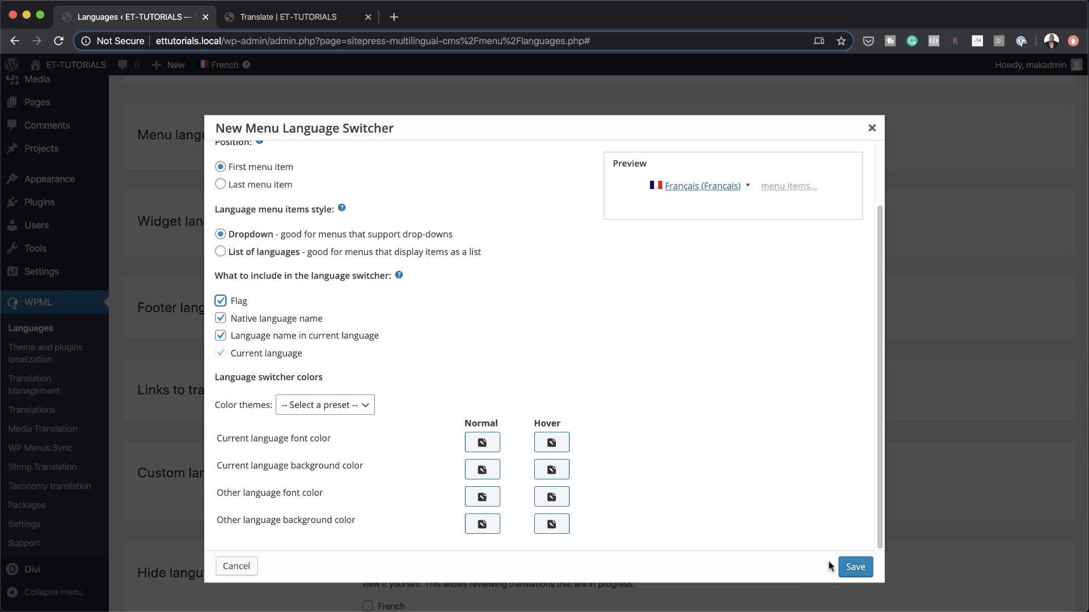
left_click(849, 566)
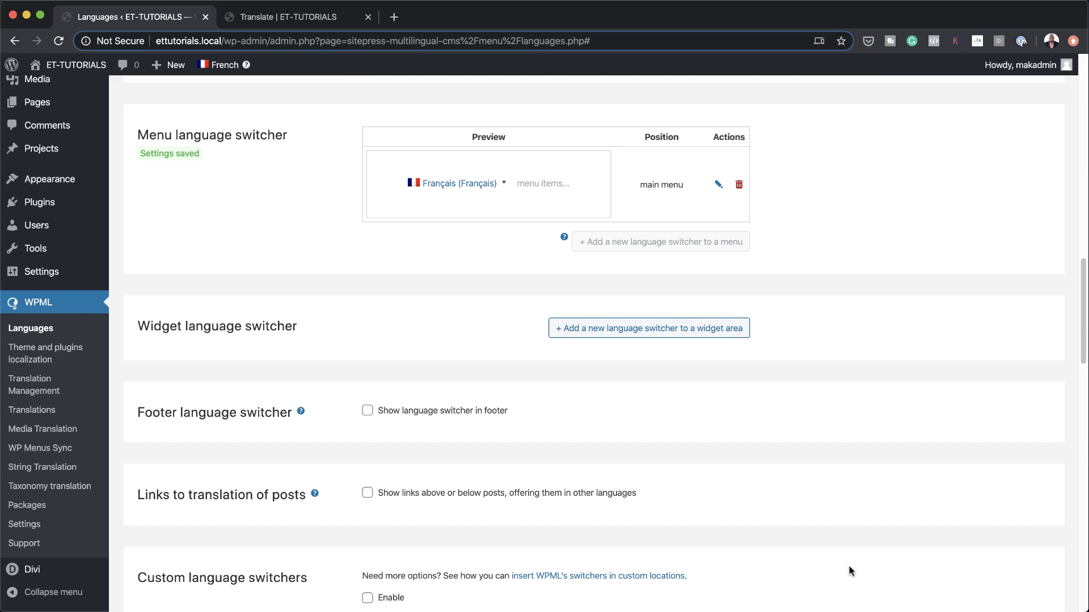
Step: Reload the preview, choose Français (French) from the flagged header switcher, and scroll through the page
left_click(287, 17)
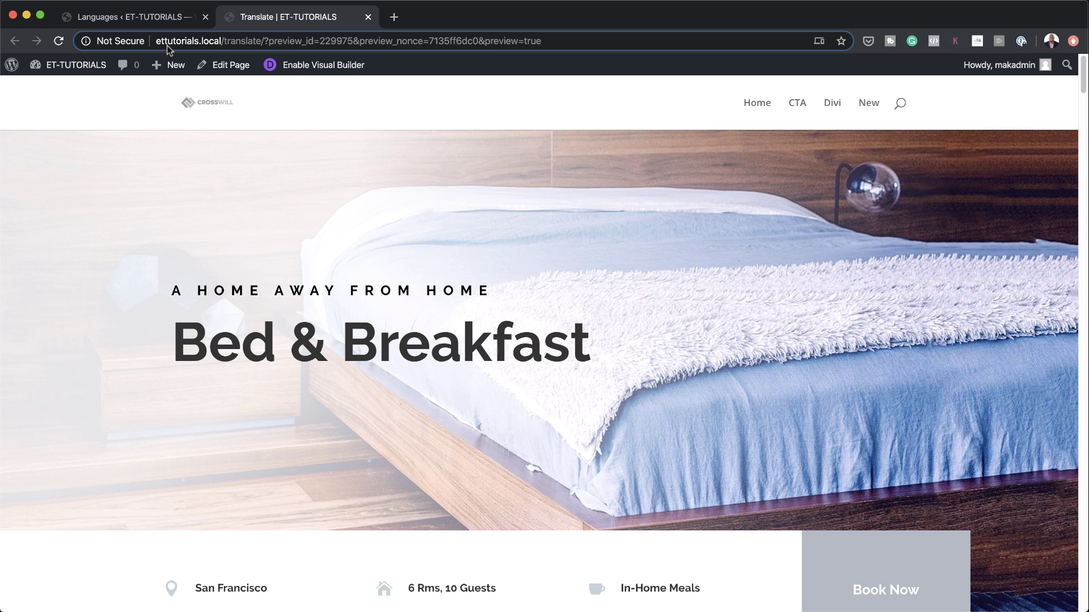
left_click(60, 41)
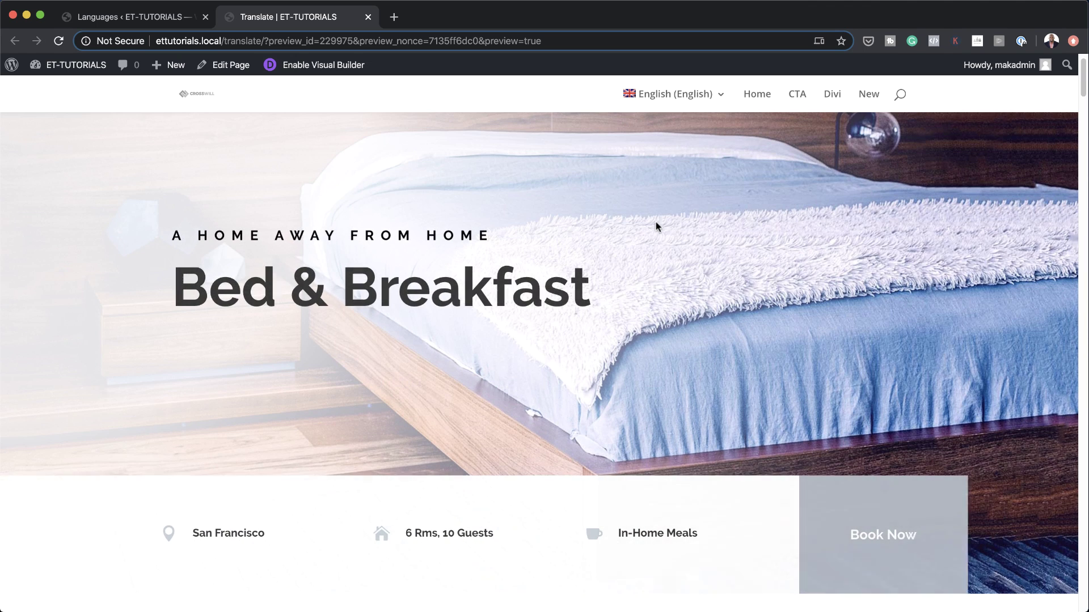
mouse_move(676, 101)
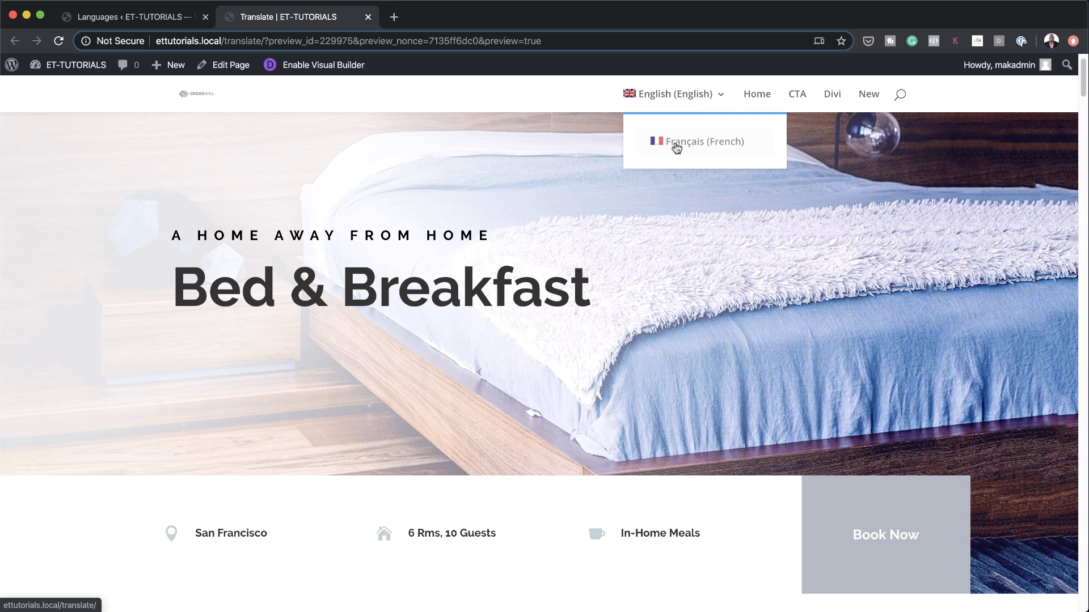
left_click(676, 143)
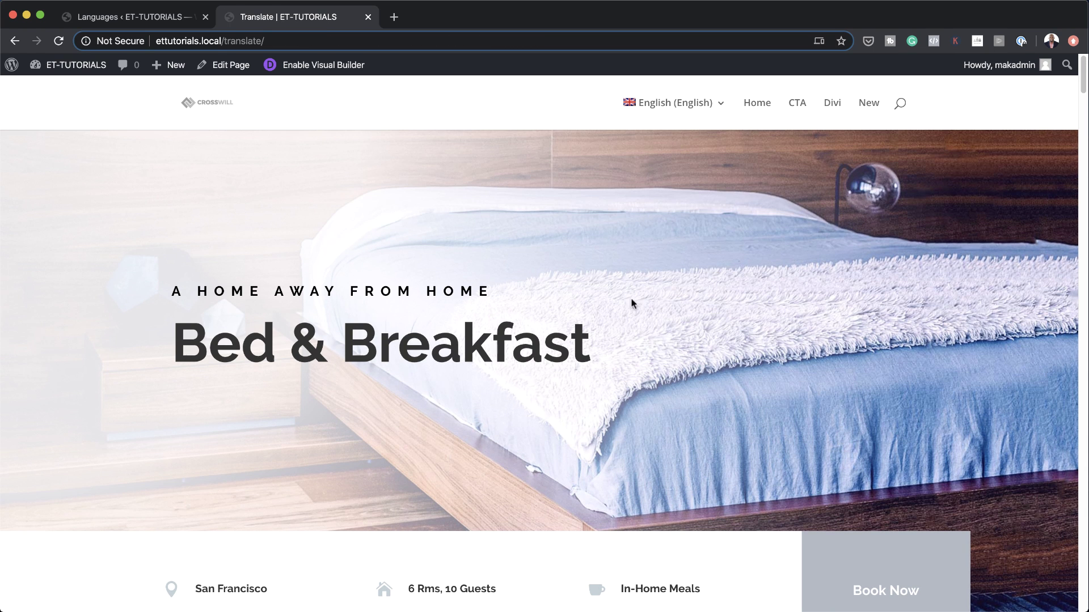
scroll(760, 326, "down", 10)
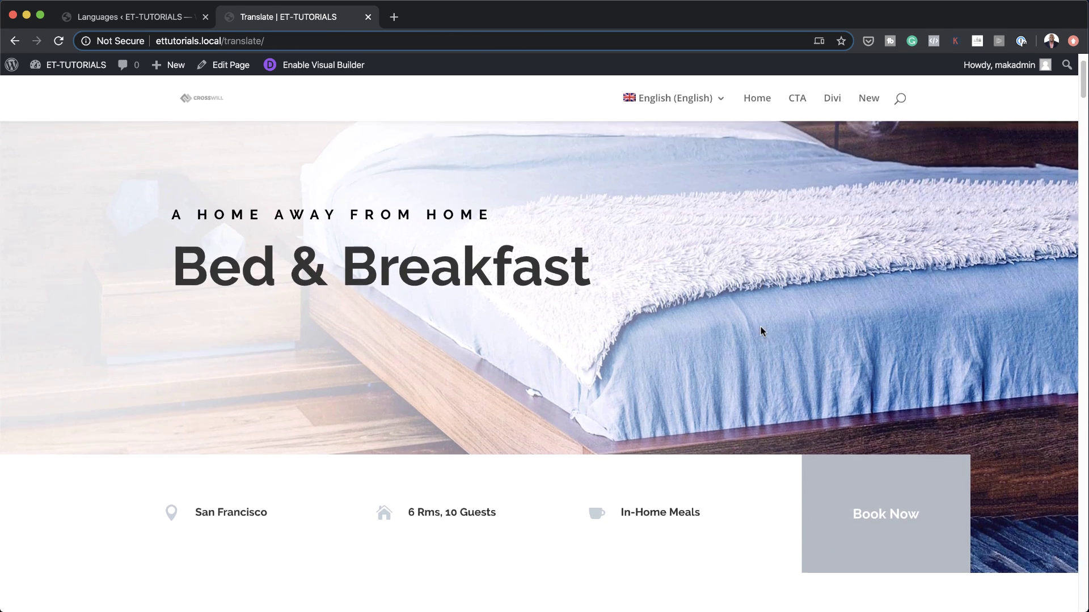
scroll(760, 331, "down", 1)
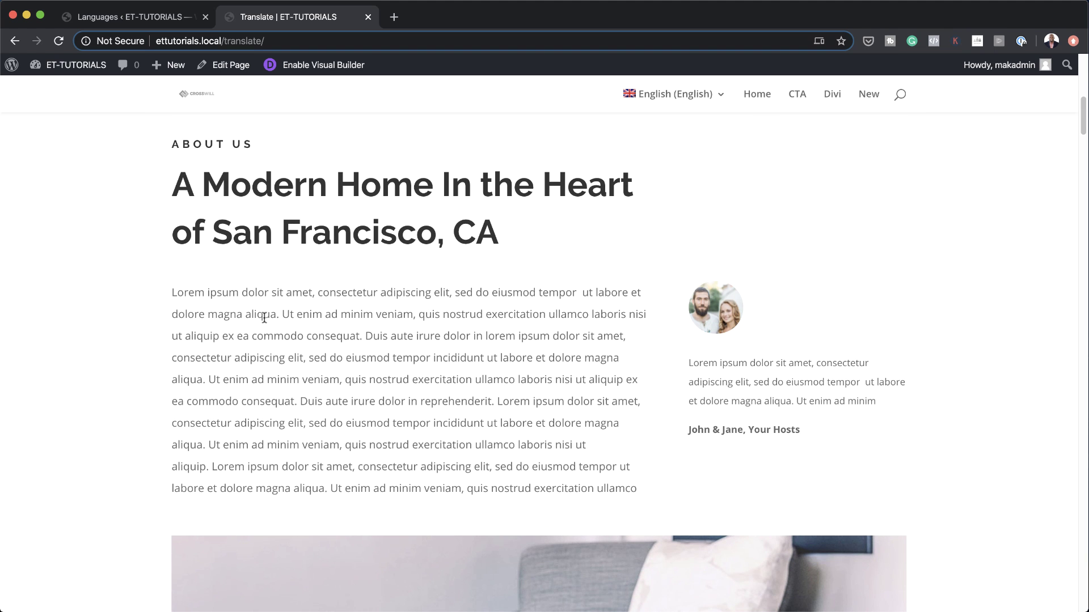
scroll(490, 327, "down", 15)
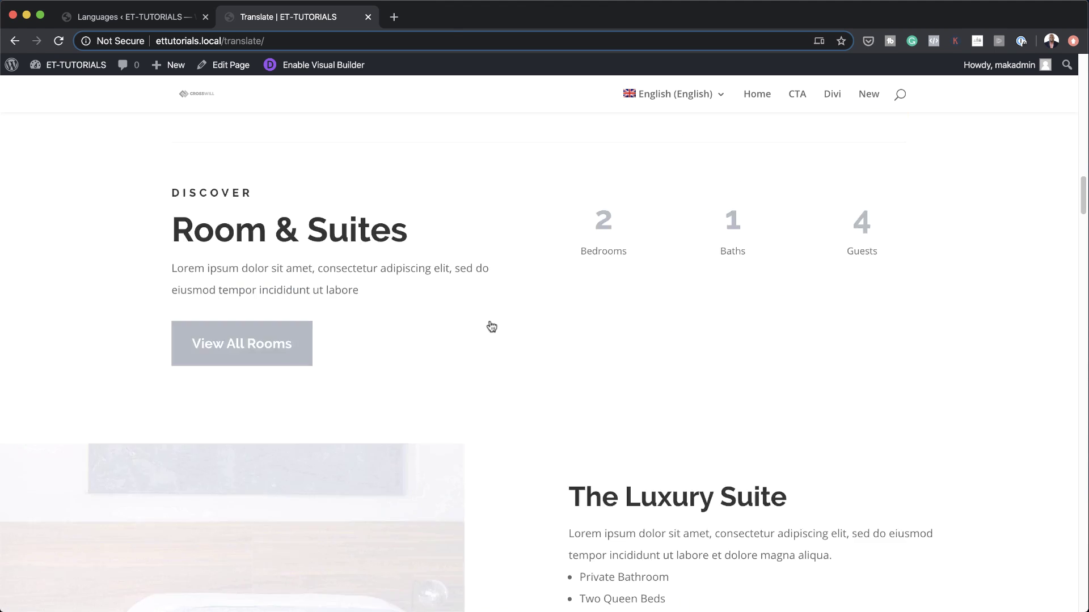
scroll(491, 327, "up", 15)
mouse_move(714, 102)
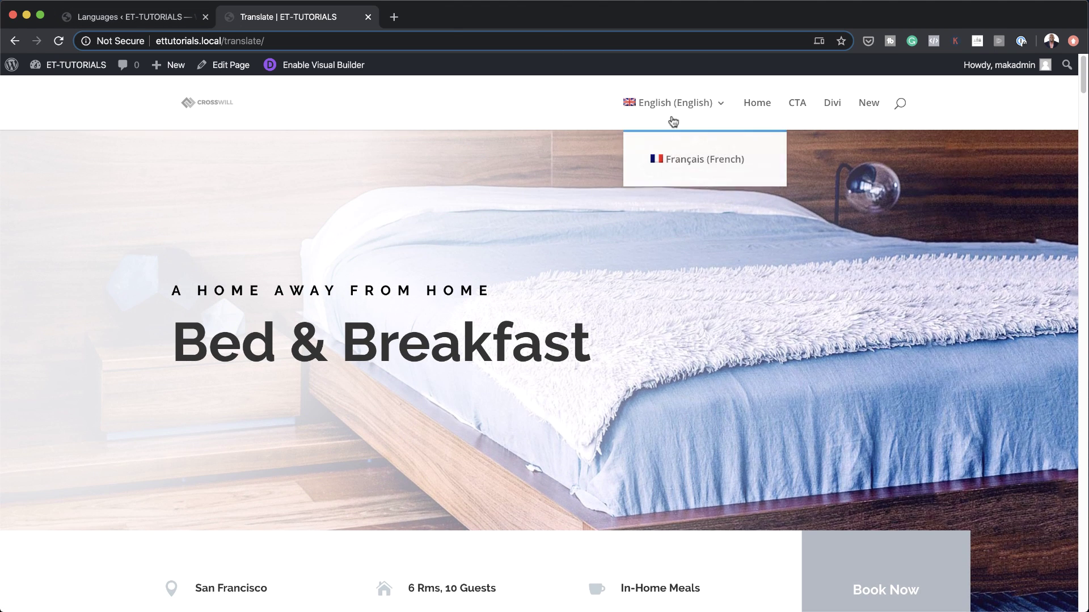
Step: Go from the language switcher settings to WPML > Translation Management
left_click(176, 21)
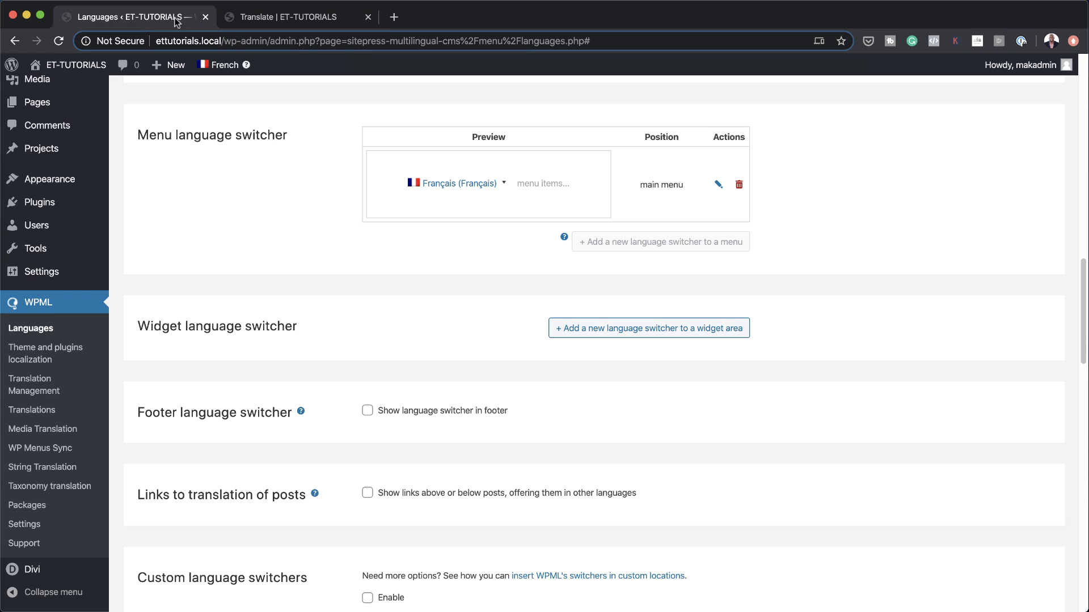
scroll(309, 326, "up", 1)
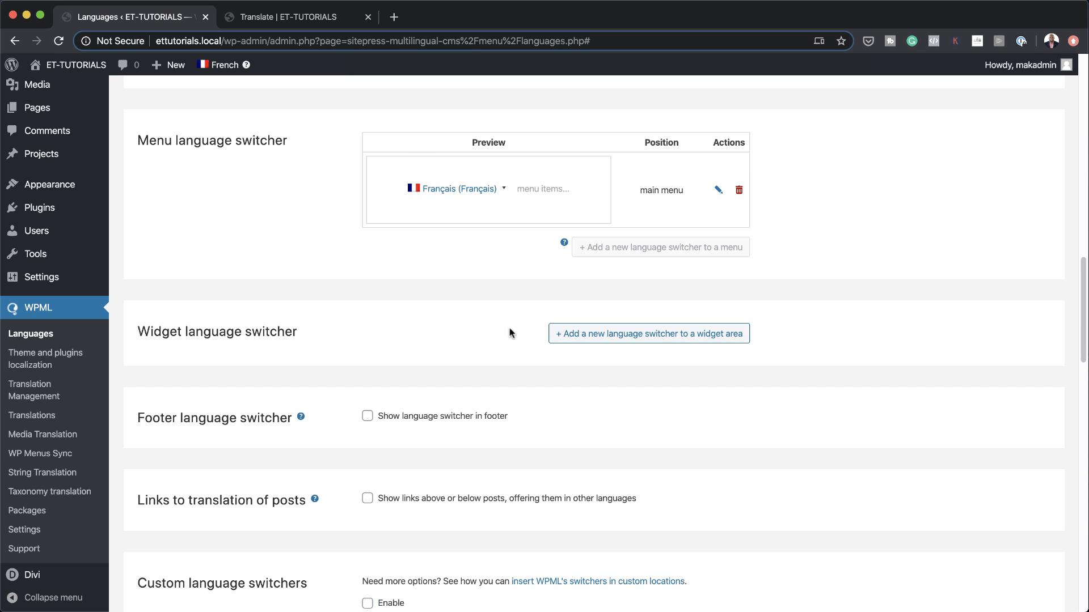
left_click(43, 387)
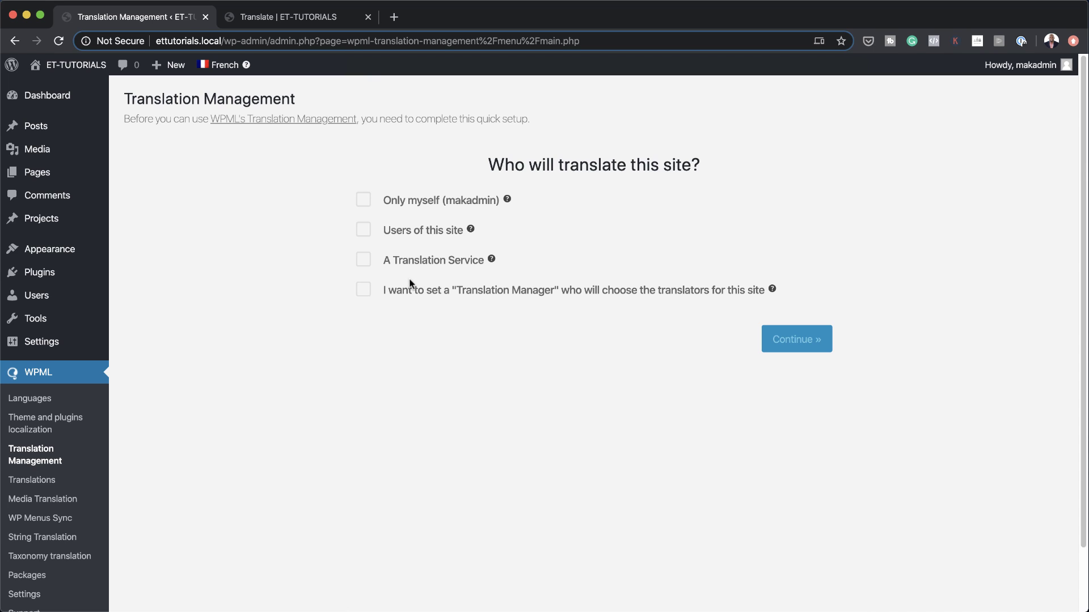
Step: Browse translation services, then choose the Translation Manager option and cancel adding another manager
left_click(363, 260)
left_click(635, 307)
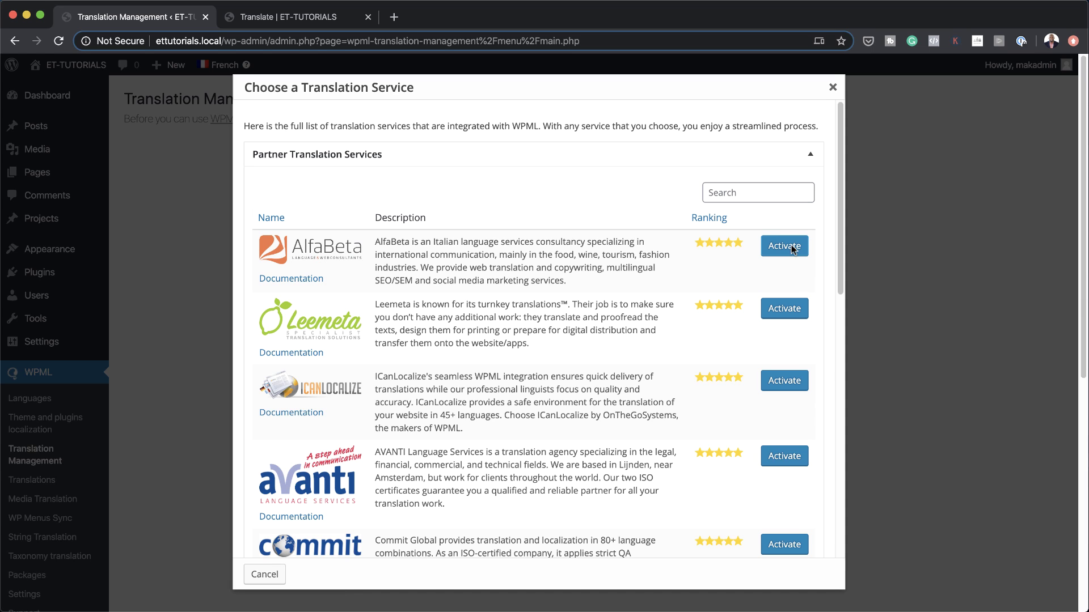
left_click(833, 87)
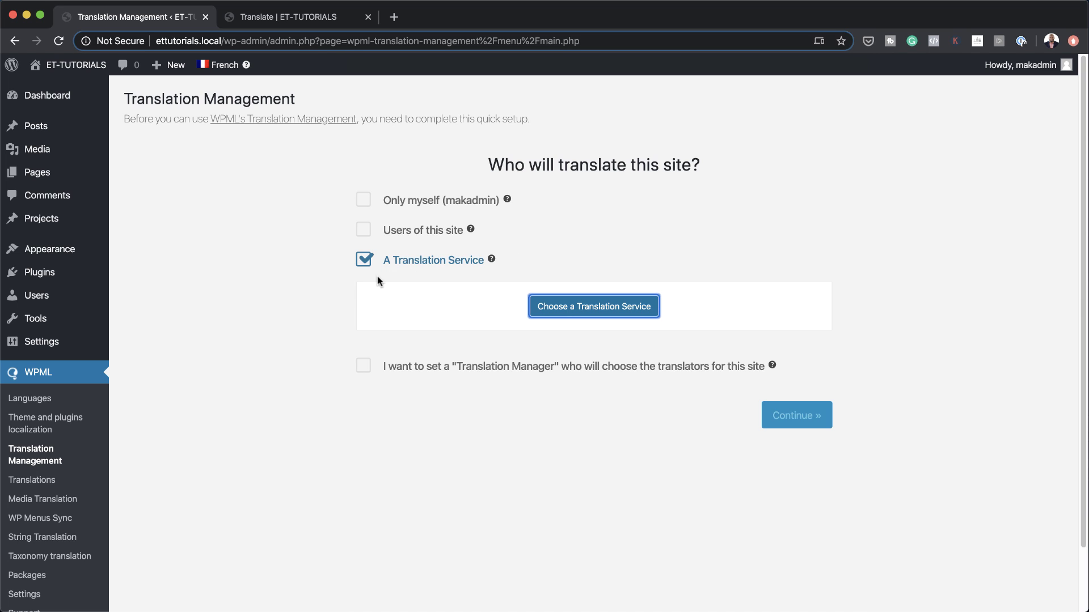
left_click(363, 260)
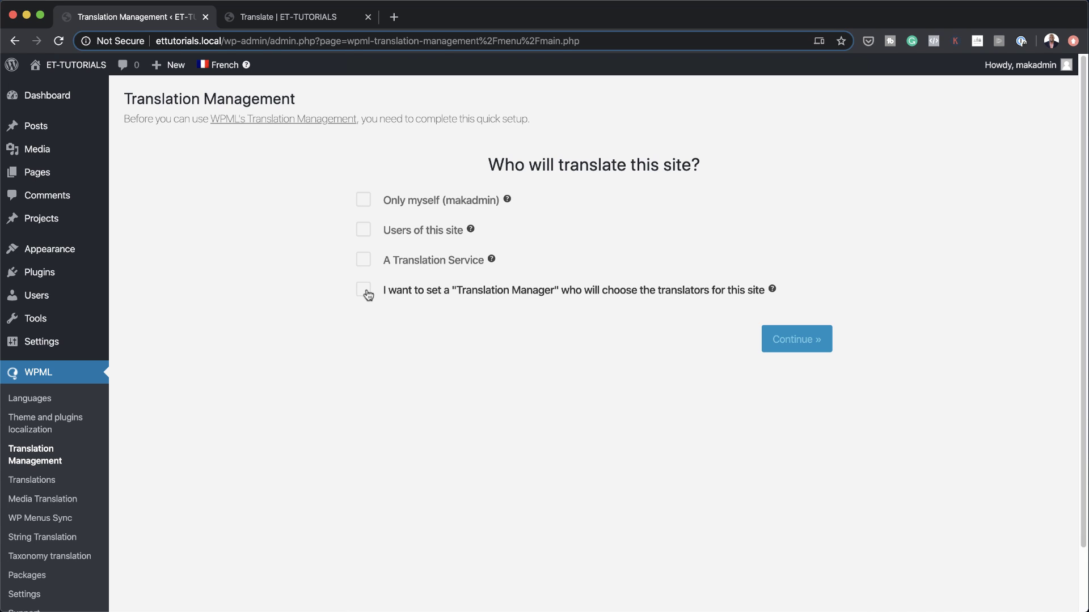
left_click(364, 291)
left_click(778, 336)
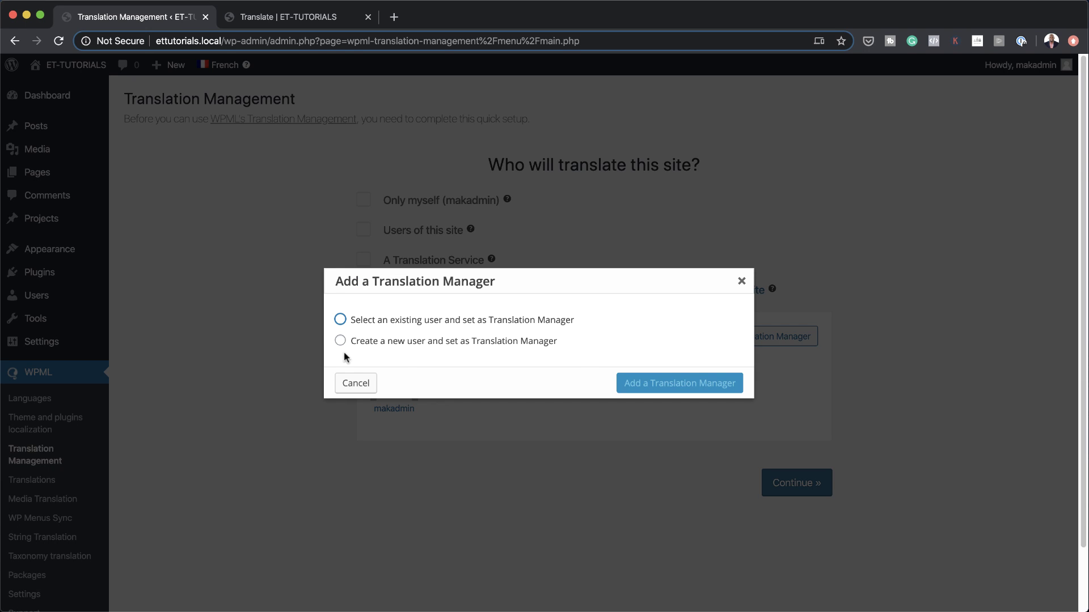
left_click(357, 384)
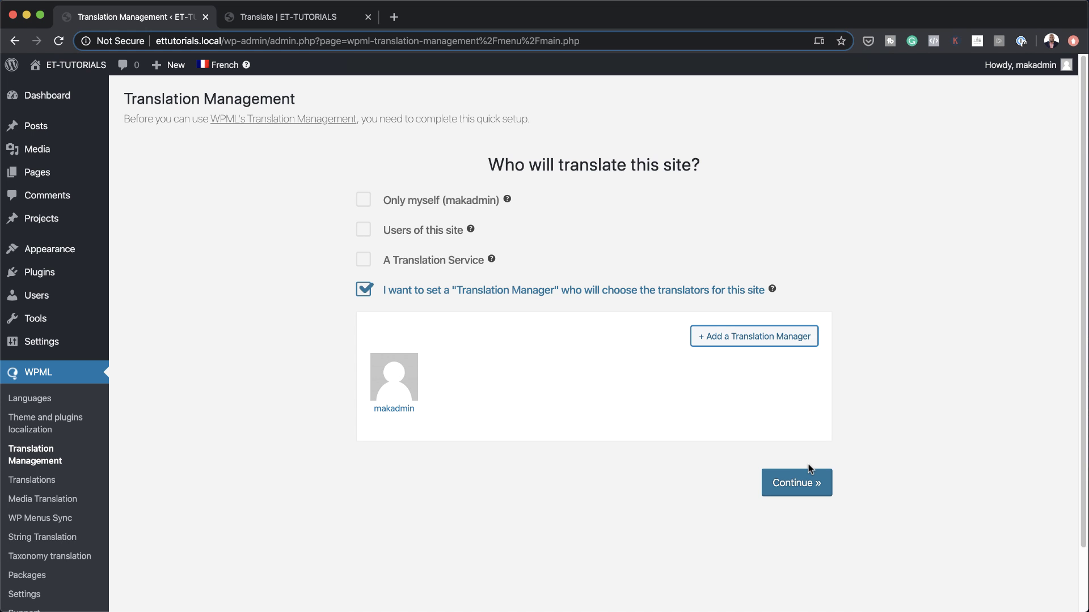